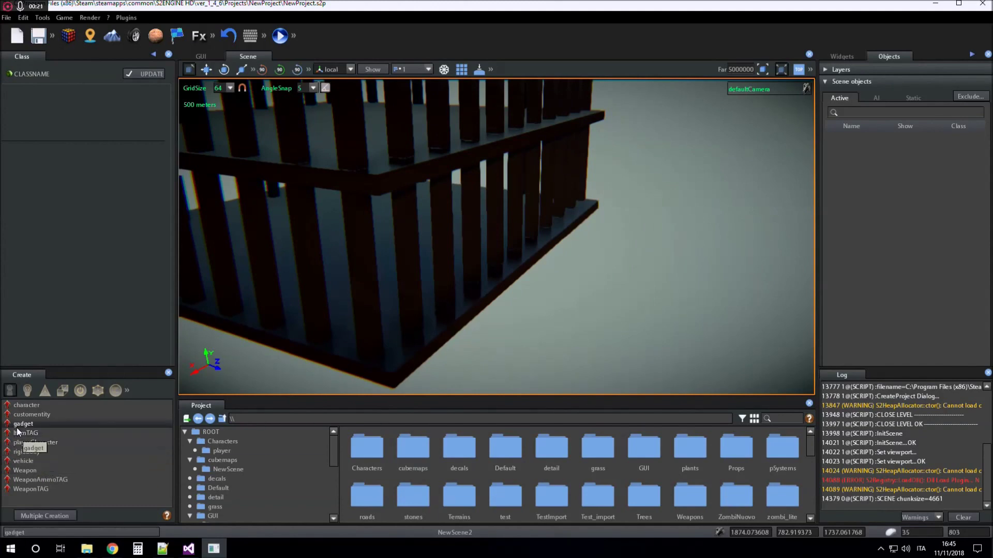
# - Place a helper object, helper_1, in the viewport from the Create panel's helper category
pyautogui.click(114, 391)
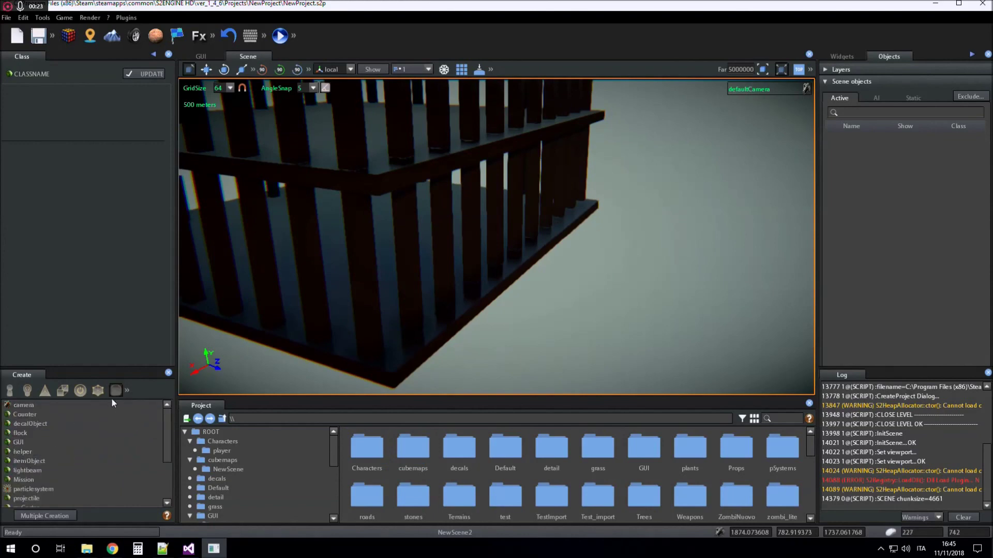
pyautogui.click(22, 452)
pyautogui.click(682, 368)
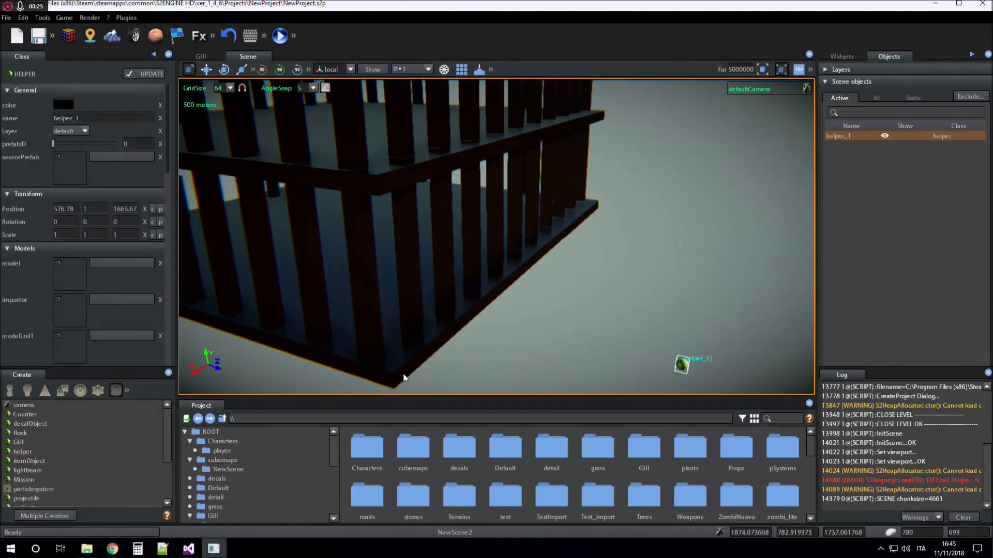
pyautogui.moveTo(616, 336); pyautogui.dragTo(635, 431, button='right')
pyautogui.scroll(-3, 639, 440)
pyautogui.scroll(-2, 682, 460)
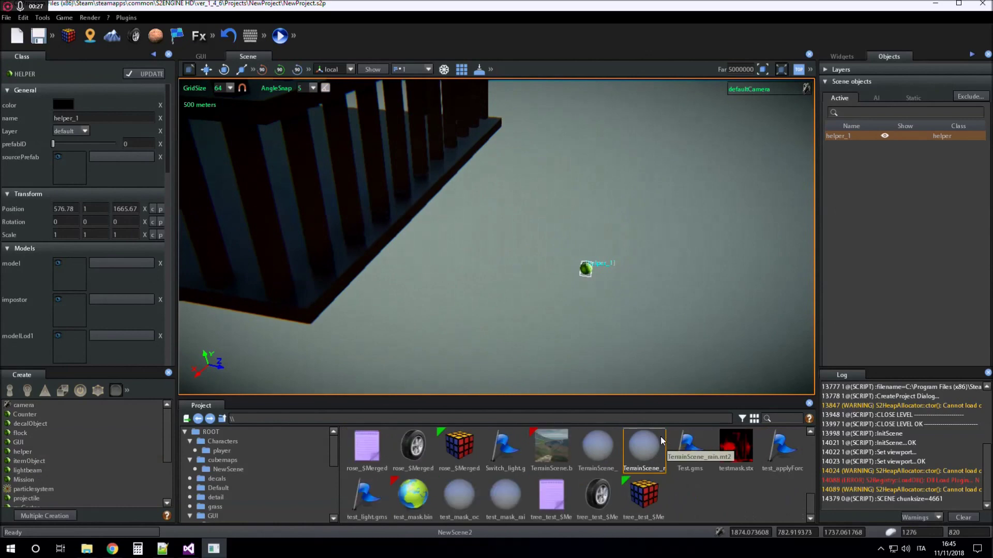
# - Create a new FSM asset named PostProcess in the Project panel
pyautogui.rightClick(649, 495)
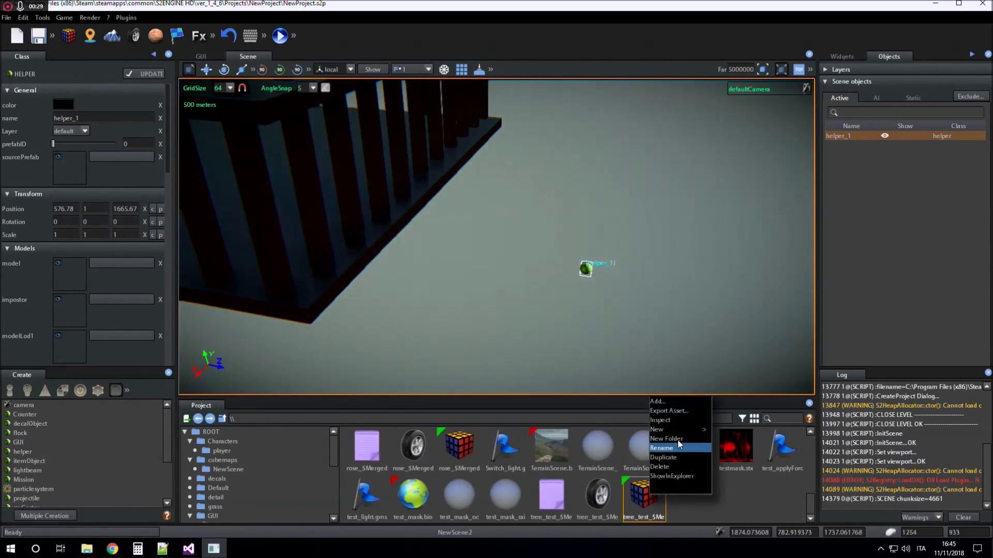
pyautogui.moveTo(672, 430)
pyautogui.click(731, 470)
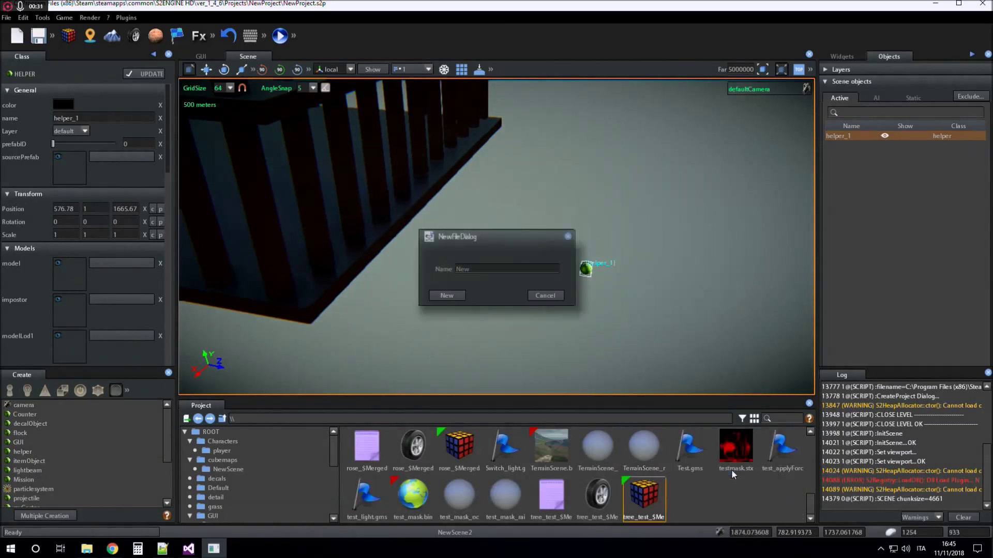
pyautogui.click(495, 269)
pyautogui.write('PostProcess')
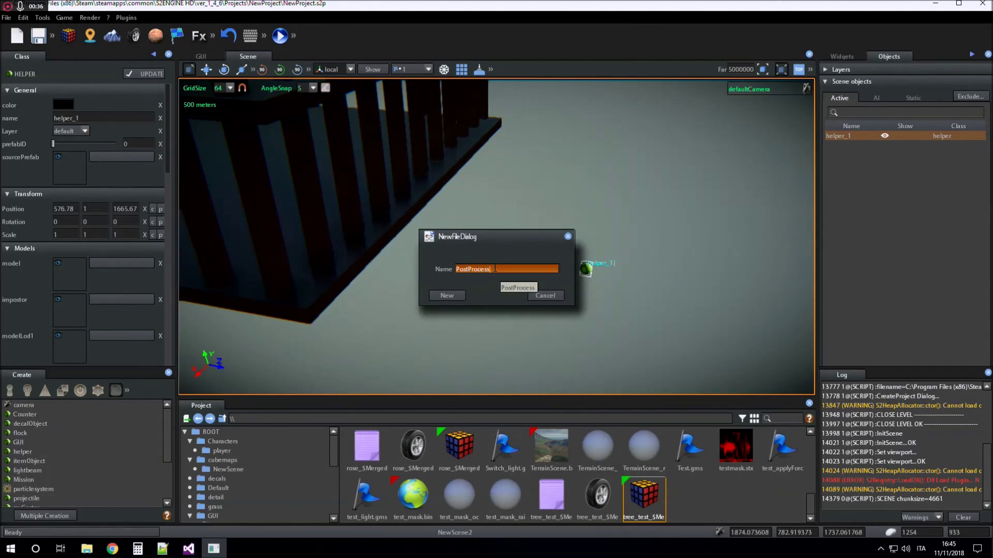
pyautogui.click(460, 294)
# - Attach PostProcess to helper_1 as its state machine
pyautogui.moveTo(378, 457); pyautogui.dragTo(589, 275)
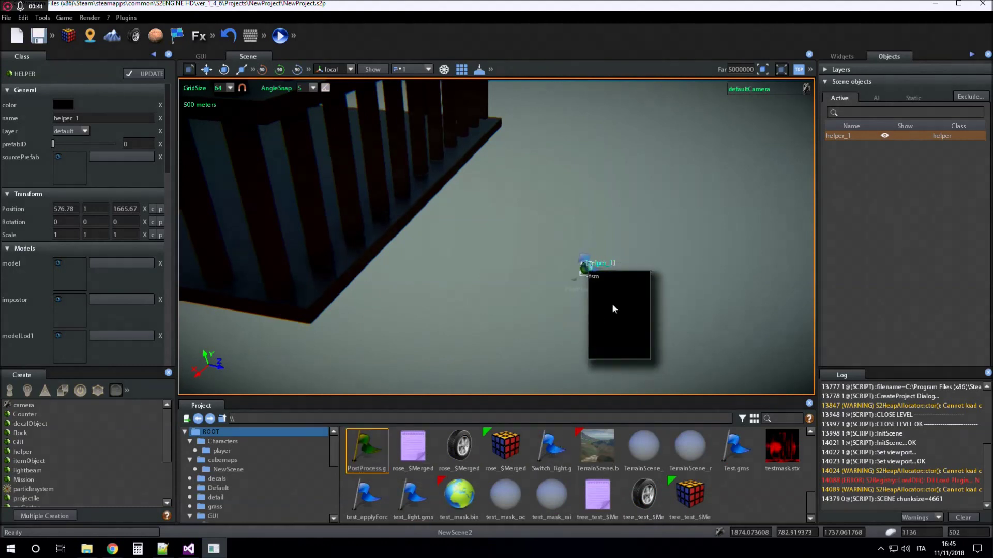
pyautogui.click(612, 281)
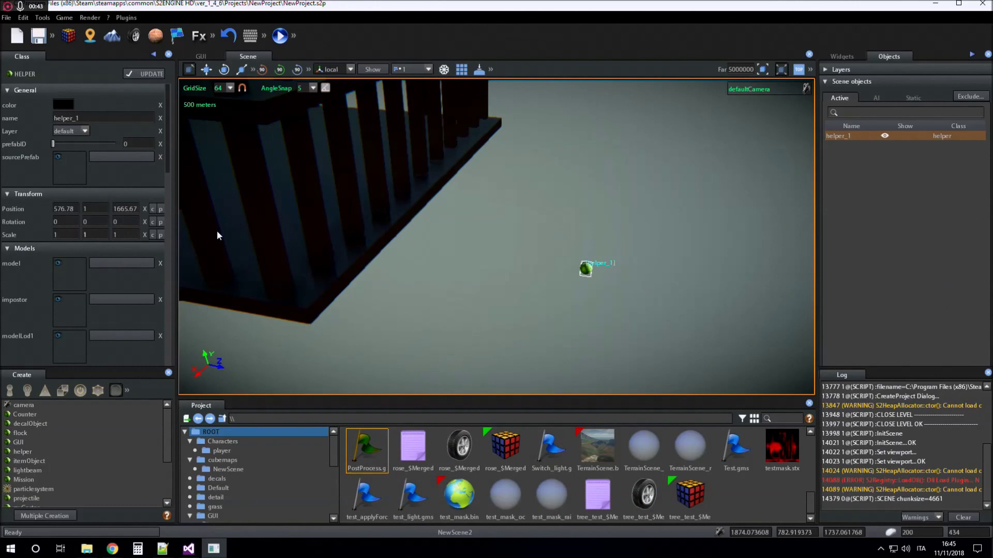
pyautogui.rightClick(590, 268)
# - Open helper_1's state machine and add a state named INIT
pyautogui.click(620, 272)
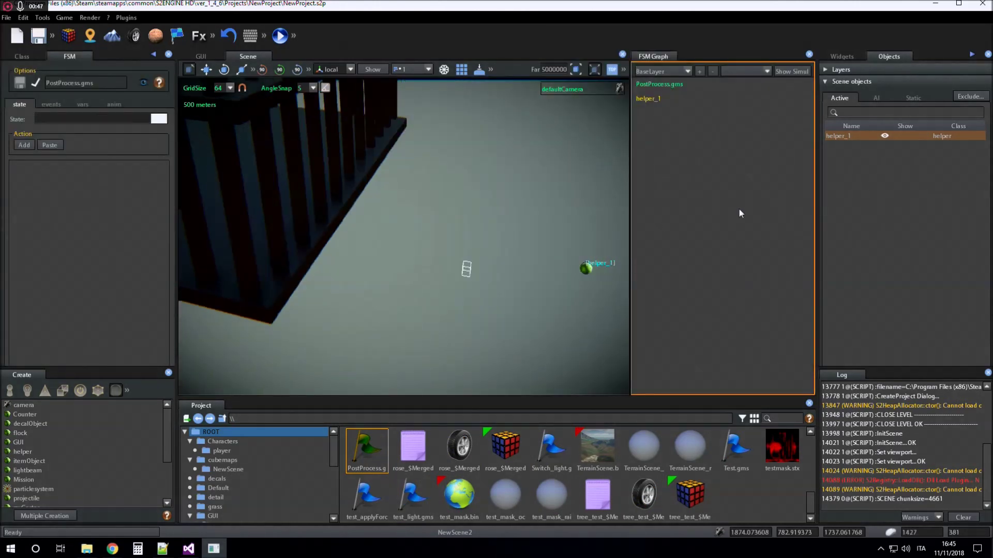
pyautogui.moveTo(510, 224); pyautogui.dragTo(467, 256, button='middle')
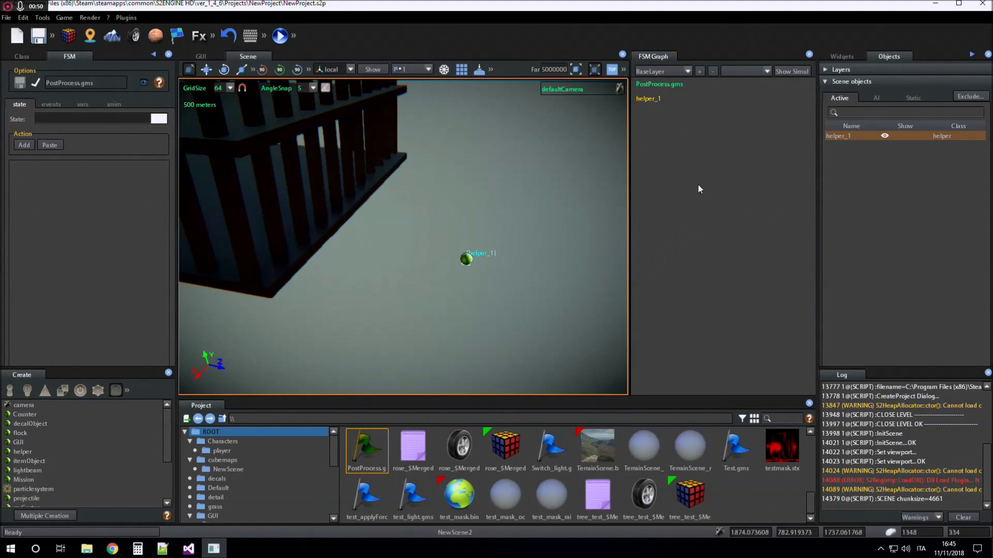
pyautogui.click(696, 171)
pyautogui.rightClick(701, 165)
pyautogui.click(721, 169)
pyautogui.click(72, 119)
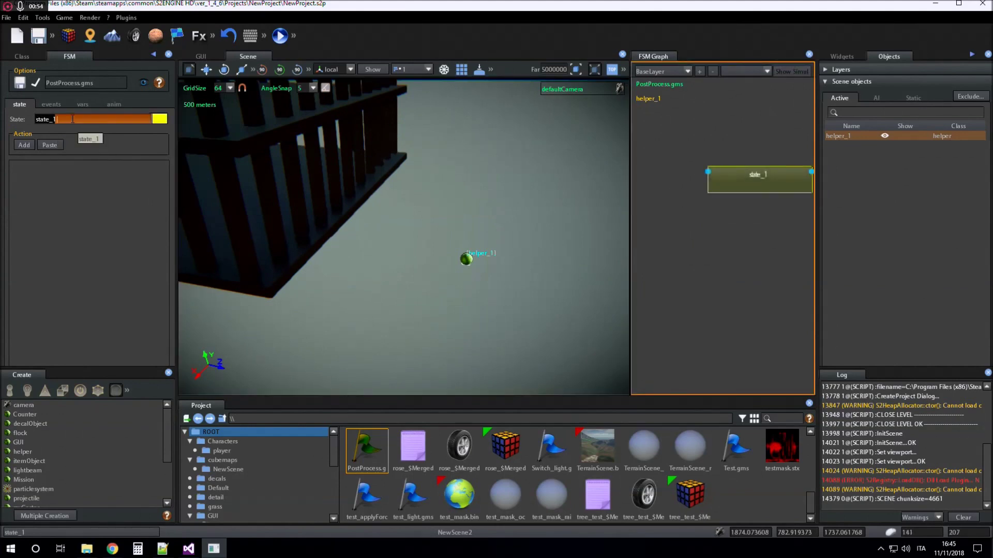
pyautogui.write('INIT')
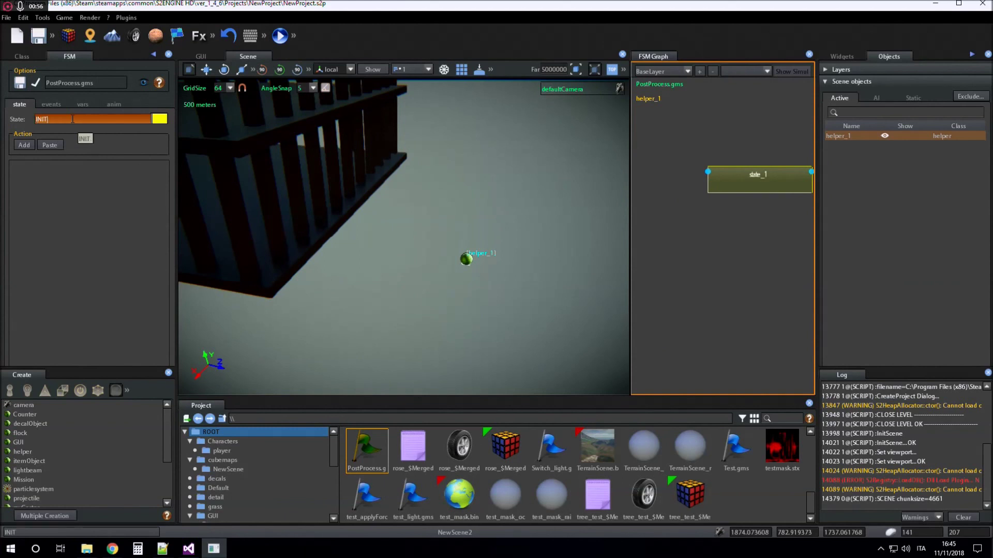
pyautogui.press('Return')
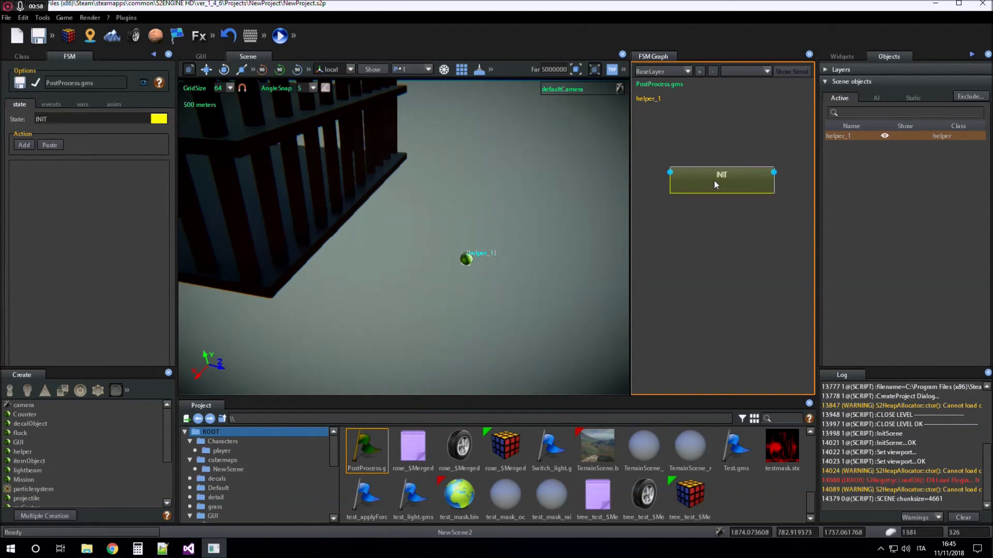
# - Add a global transition into INIT triggered by the START event
pyautogui.rightClick(711, 178)
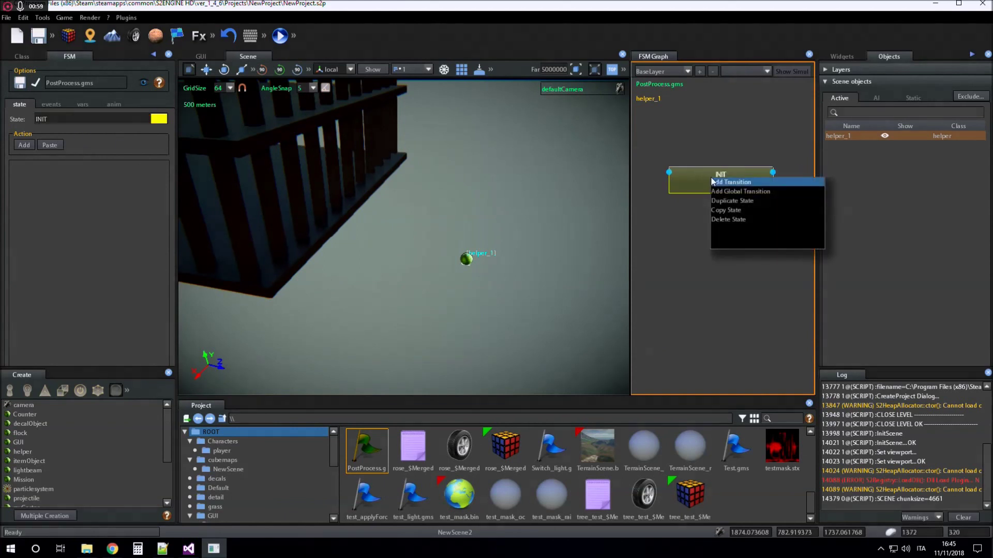
pyautogui.click(734, 193)
pyautogui.click(767, 164)
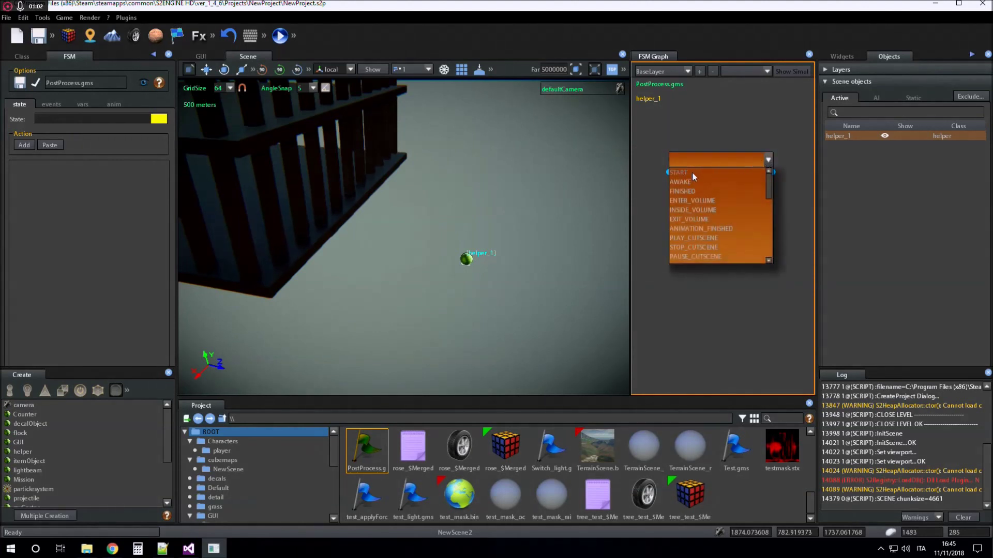
pyautogui.click(692, 171)
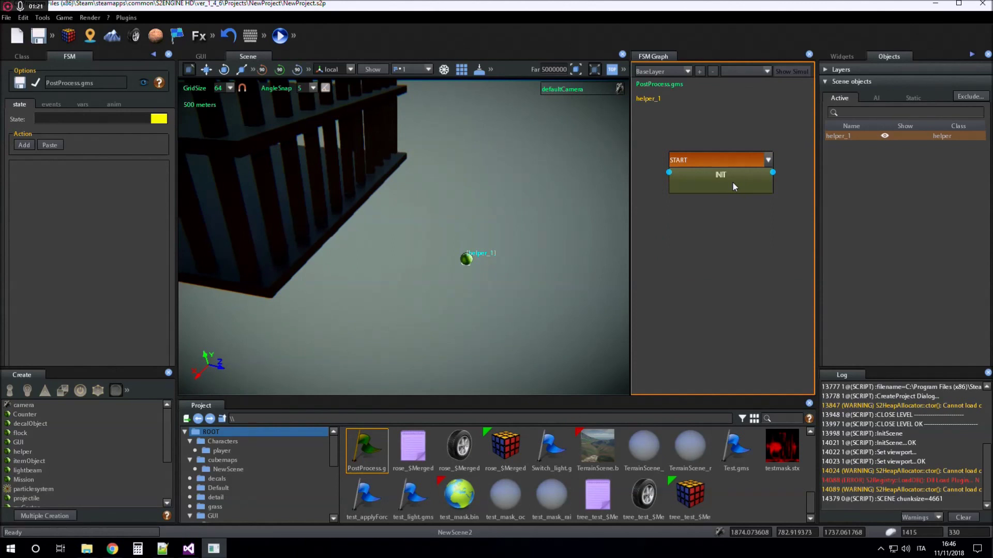
# - Orbit the view toward the sky and move the INIT node up and left
pyautogui.moveTo(383, 323); pyautogui.dragTo(461, 287, button='right')
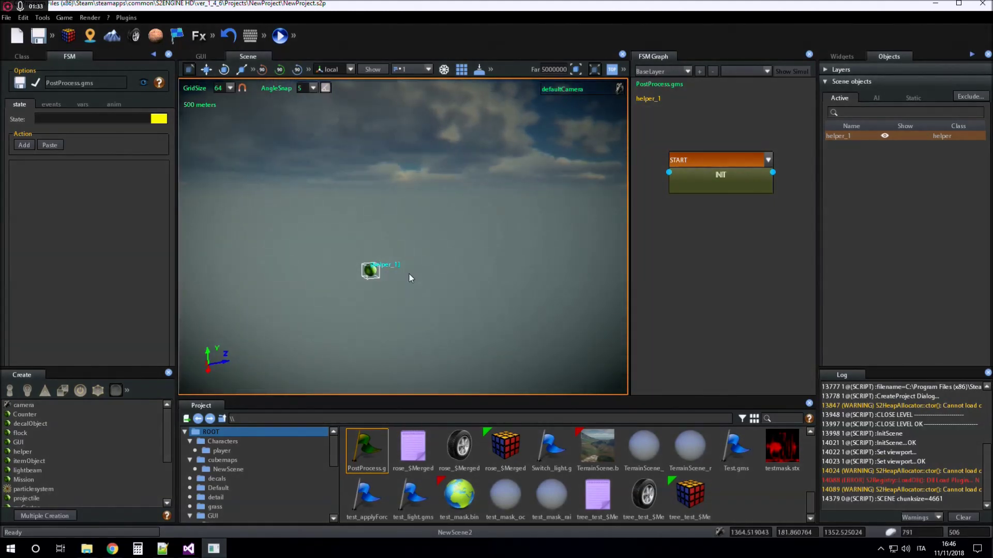
pyautogui.moveTo(709, 185); pyautogui.dragTo(704, 165)
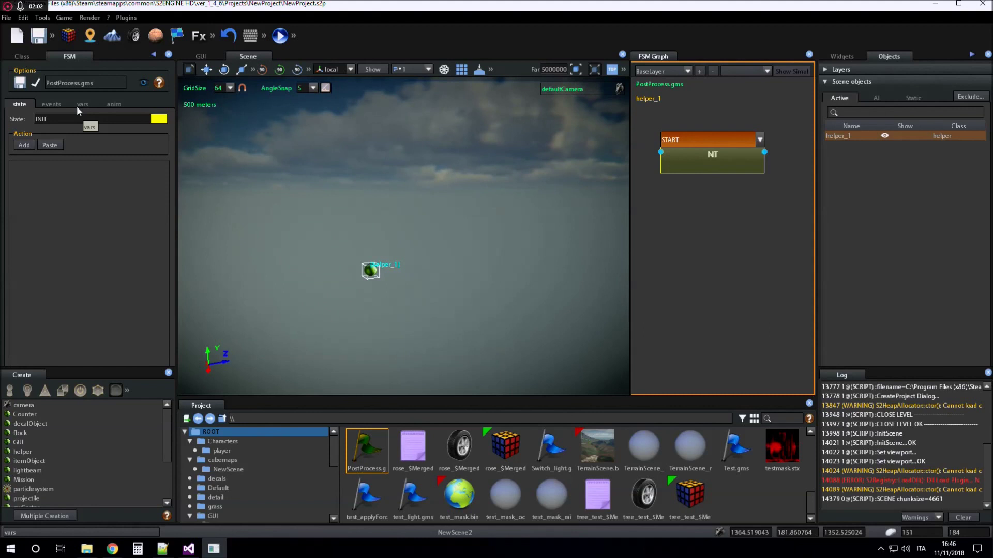
# - Declare a local float variable named saturation, then return to the INIT state's settings
pyautogui.click(78, 105)
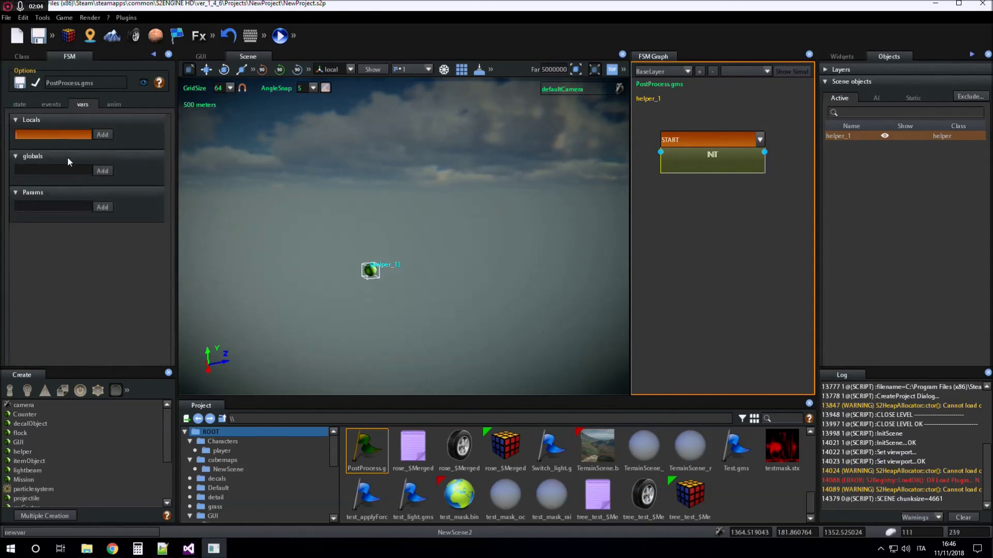
pyautogui.click(53, 104)
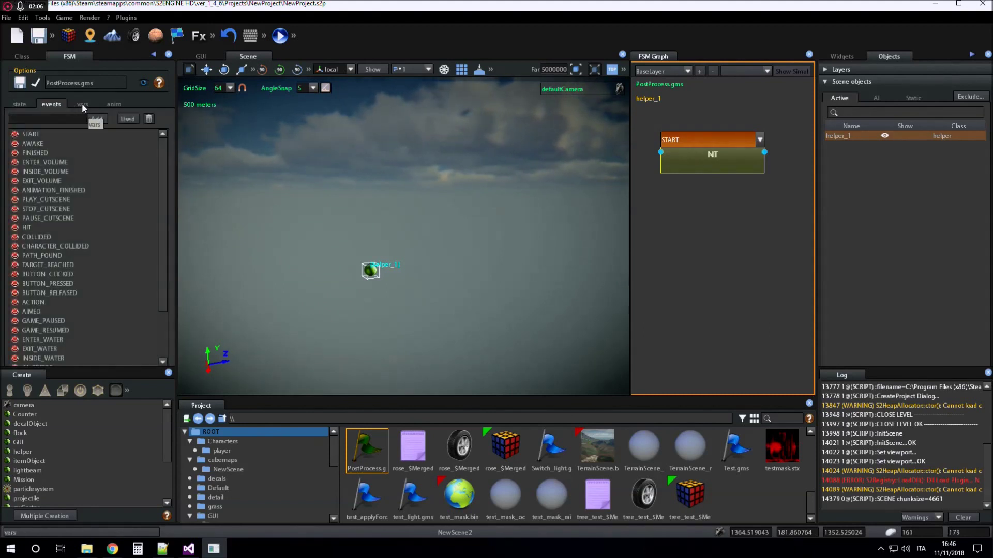
pyautogui.click(82, 104)
pyautogui.click(52, 104)
pyautogui.click(81, 103)
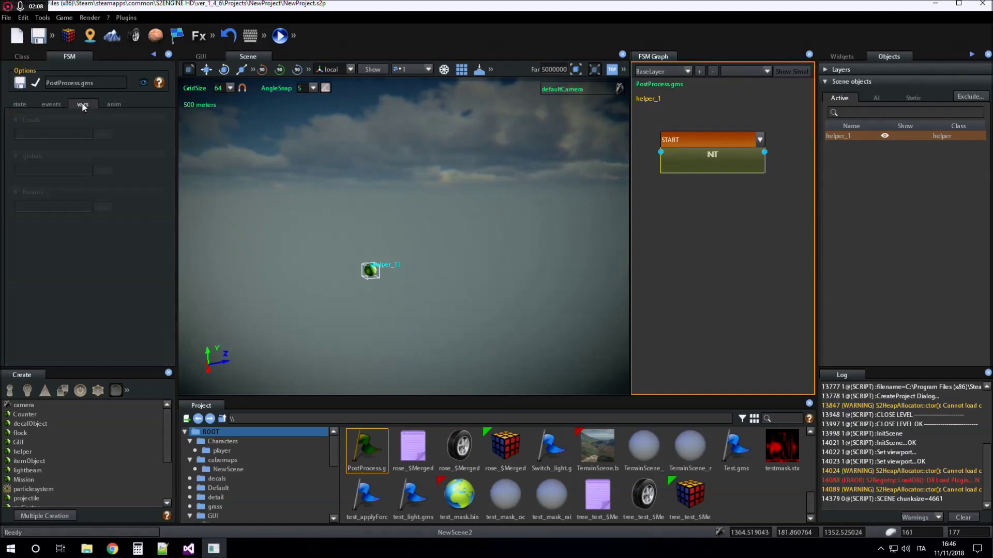
pyautogui.click(56, 134)
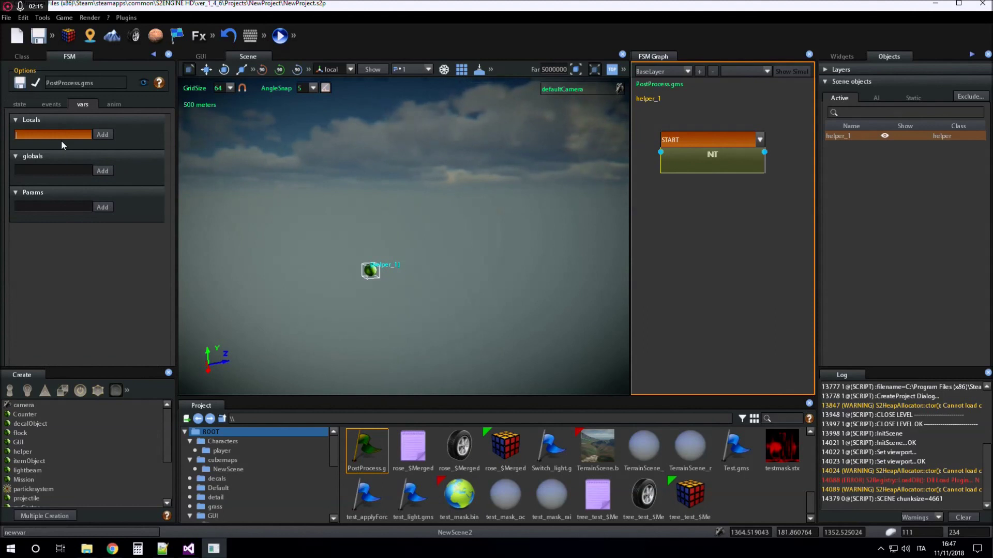
pyautogui.write('saturation')
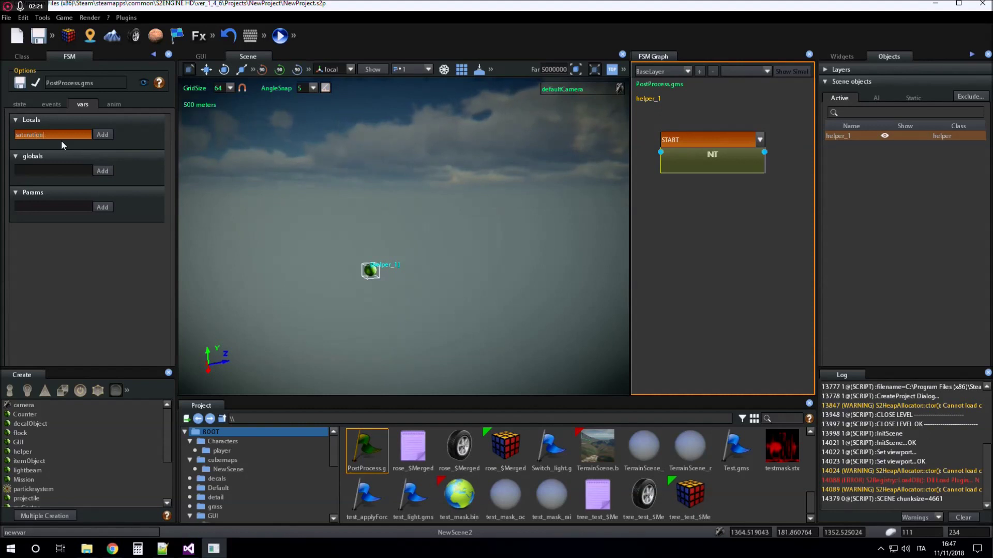
pyautogui.press('Return')
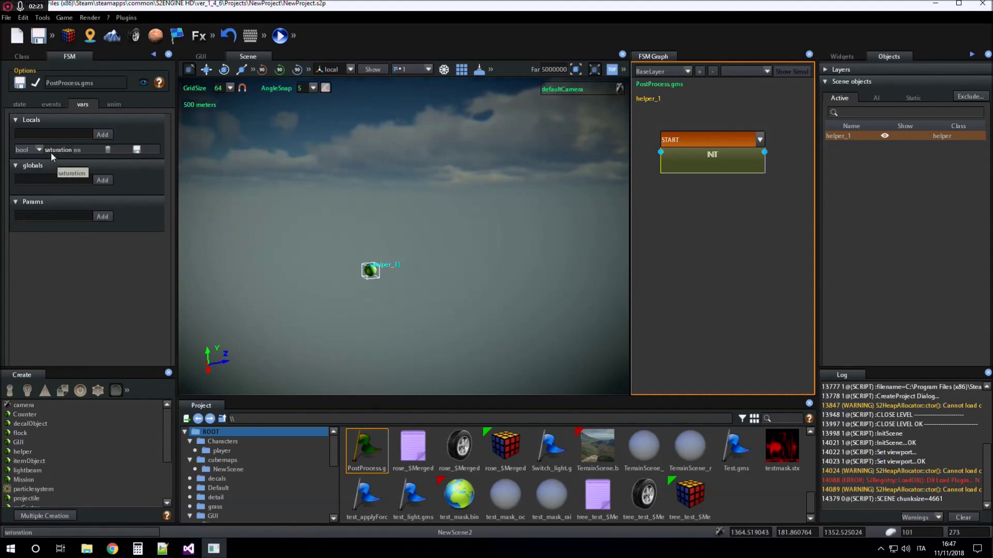
pyautogui.click(39, 149)
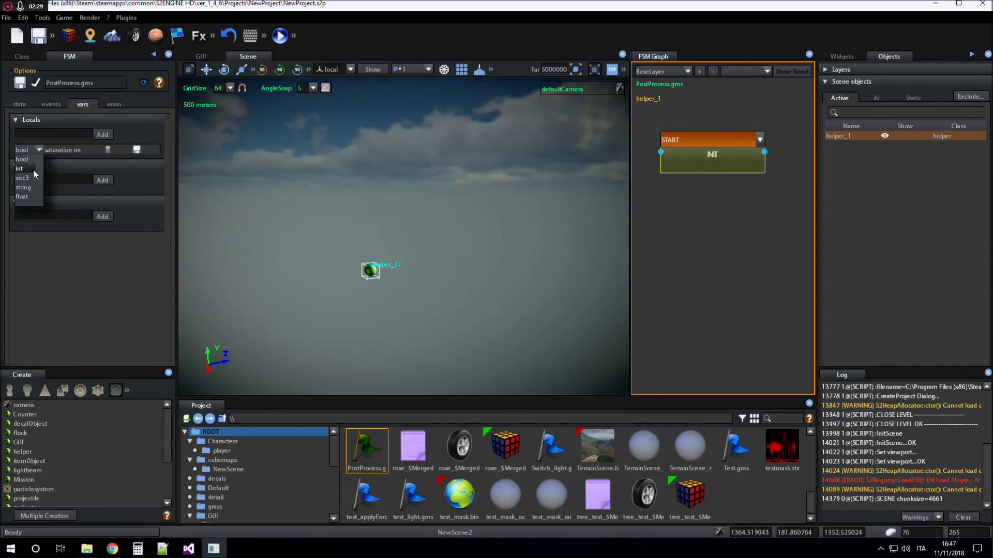
pyautogui.click(32, 196)
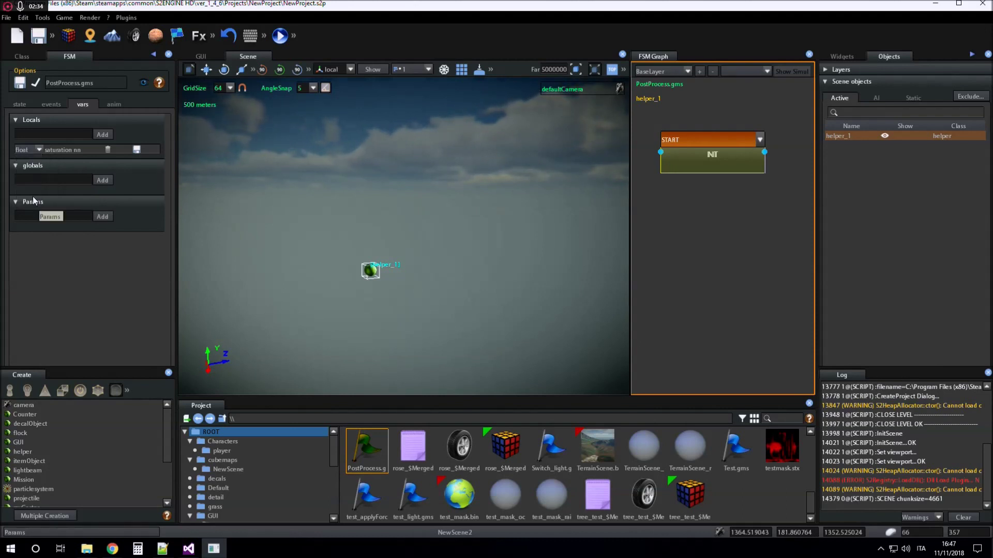
pyautogui.click(16, 105)
pyautogui.moveTo(684, 161); pyautogui.dragTo(688, 170)
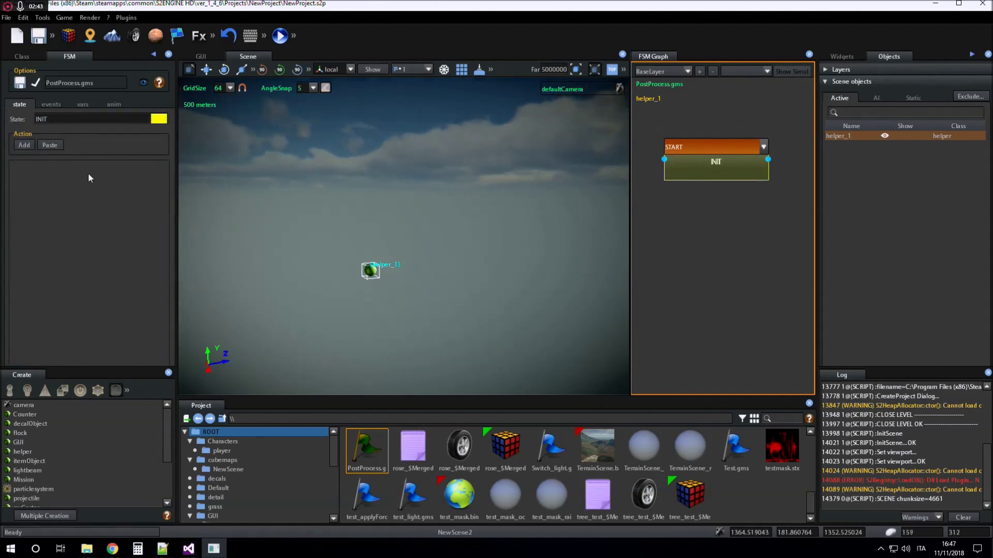
# - Add GetLevelParamFloat to INIT, reading the saturate param into the saturation variable
pyautogui.click(24, 145)
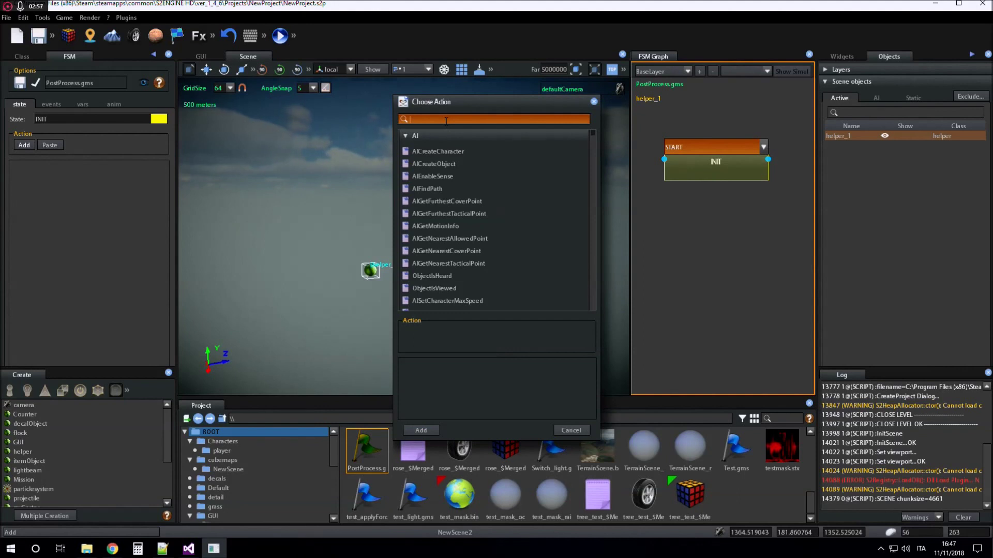
pyautogui.write('GetLevel')
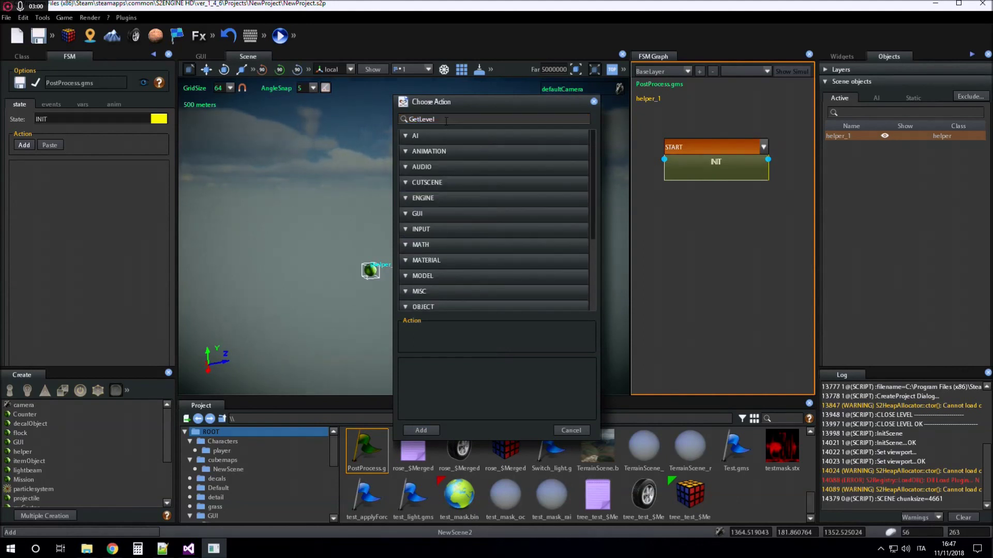
pyautogui.scroll(-3, 442, 228)
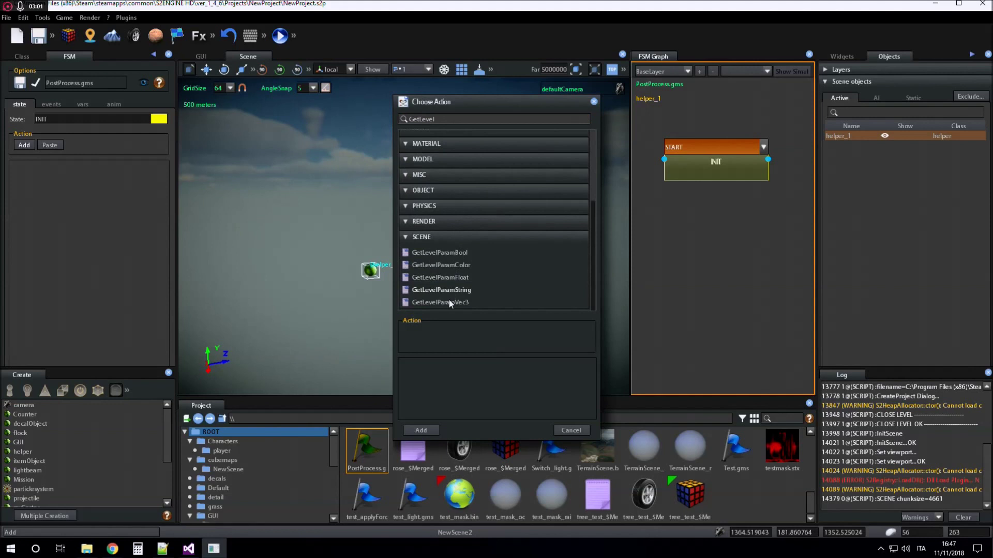
pyautogui.click(463, 278)
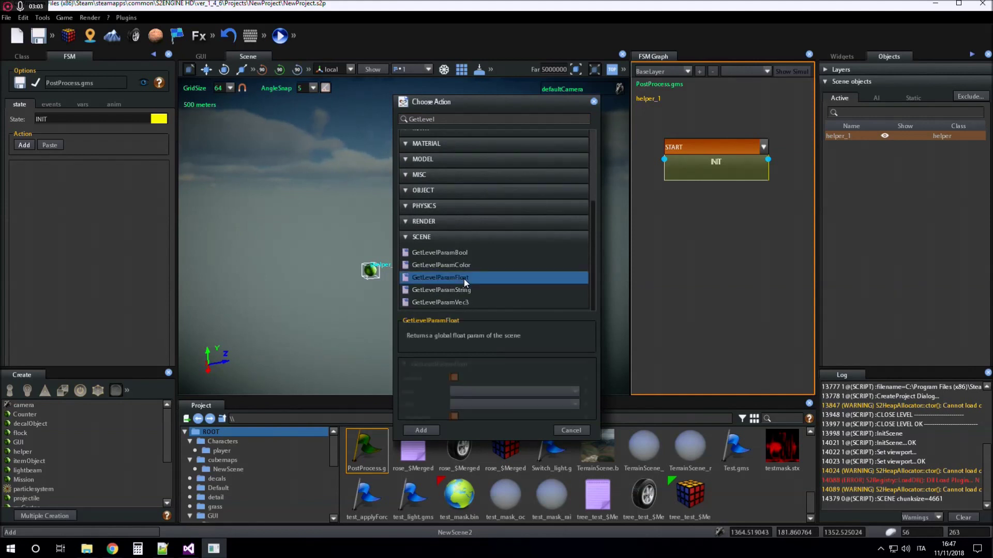
pyautogui.click(422, 431)
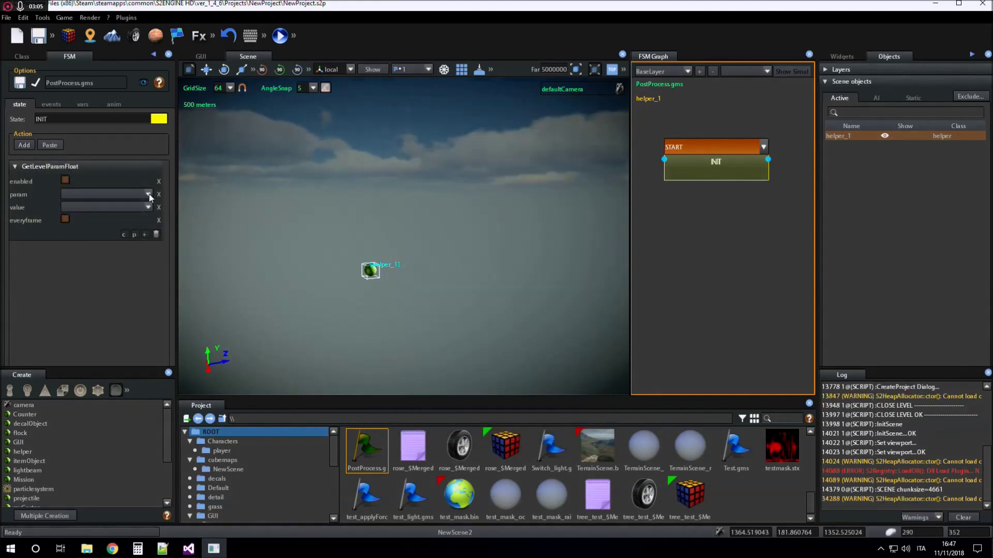
pyautogui.click(149, 194)
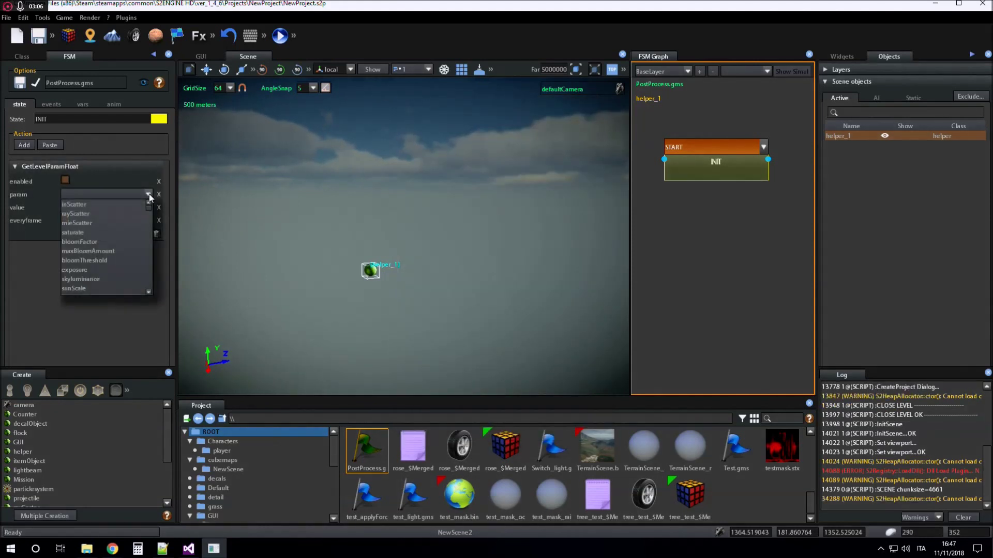
pyautogui.click(93, 231)
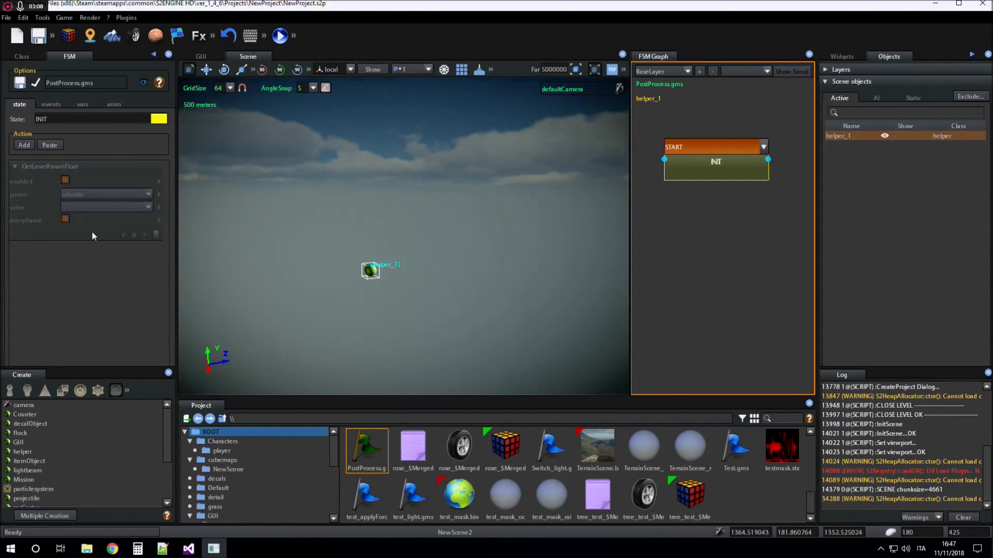
pyautogui.click(148, 207)
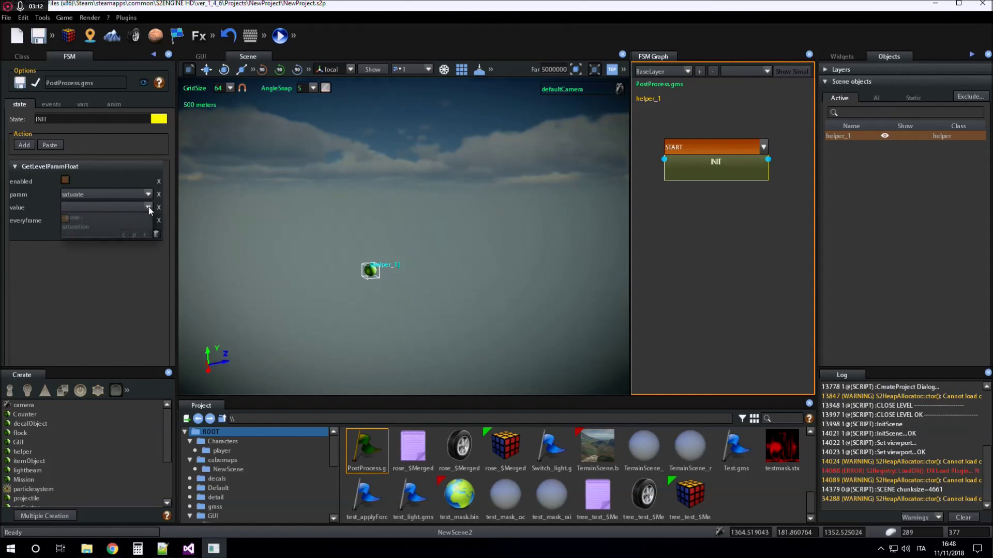
pyautogui.click(85, 228)
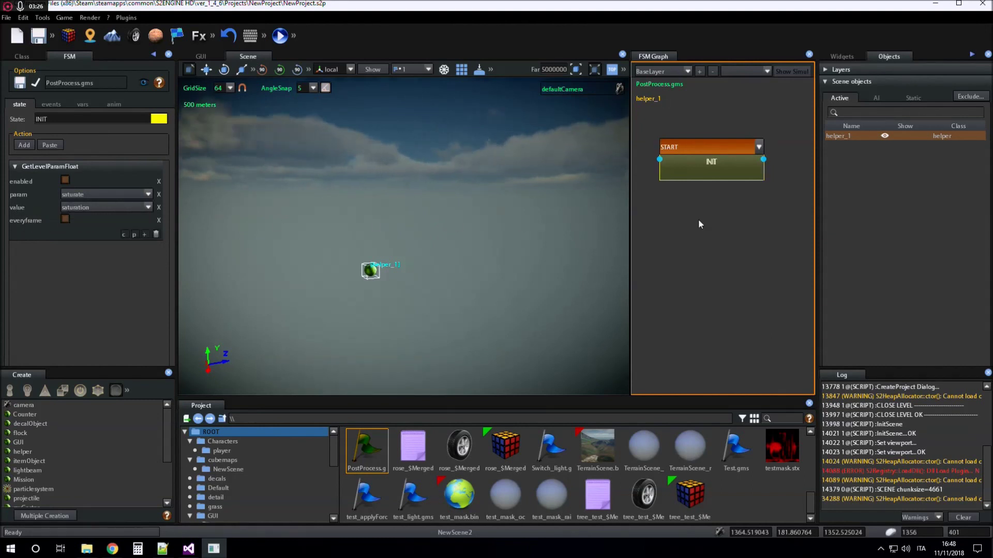
# - Add a new state to the FSM graph named GOTO_0_LEVEL
pyautogui.rightClick(709, 225)
pyautogui.click(730, 226)
pyautogui.moveTo(729, 234); pyautogui.dragTo(703, 242)
pyautogui.click(94, 120)
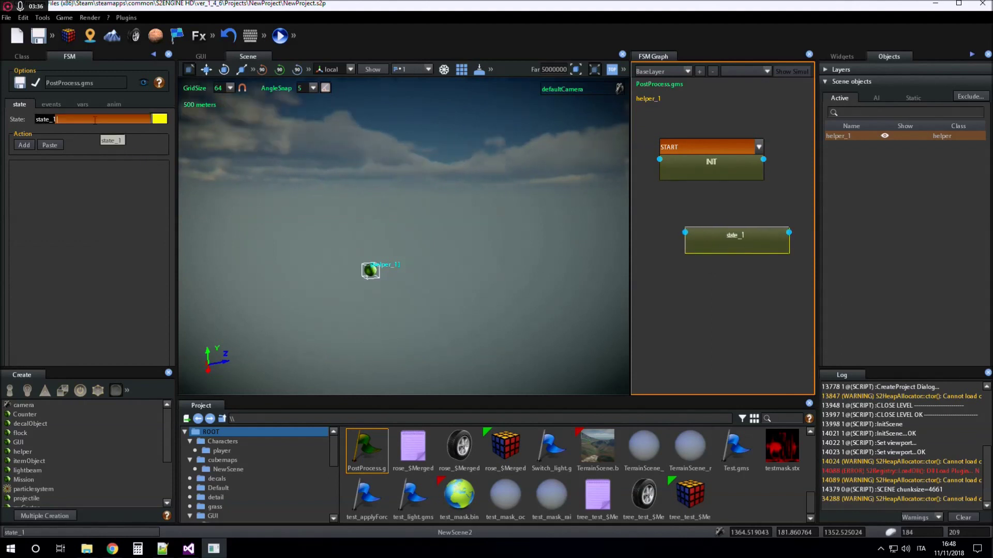
pyautogui.write('GOTO_0_LEVEL')
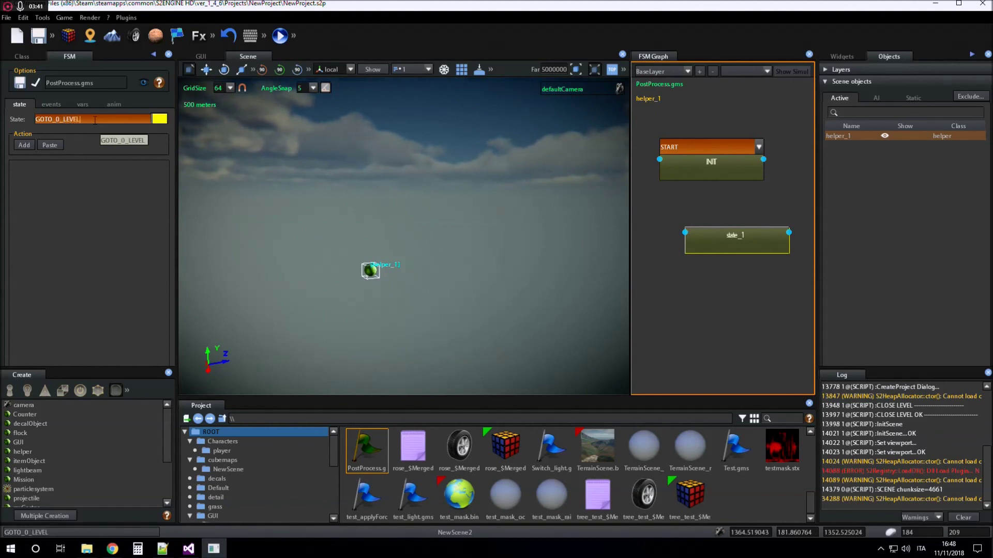
pyautogui.press('Return')
# - Colour GOTO_0_LEVEL red and position its node under INIT
pyautogui.click(158, 118)
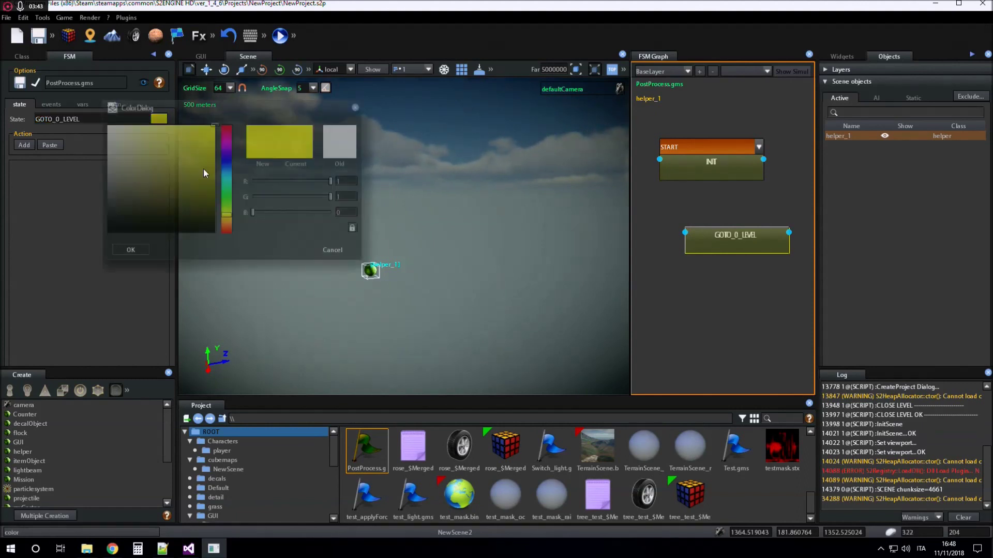
pyautogui.moveTo(226, 215); pyautogui.dragTo(226, 234)
pyautogui.click(131, 250)
pyautogui.moveTo(718, 232); pyautogui.dragTo(702, 229)
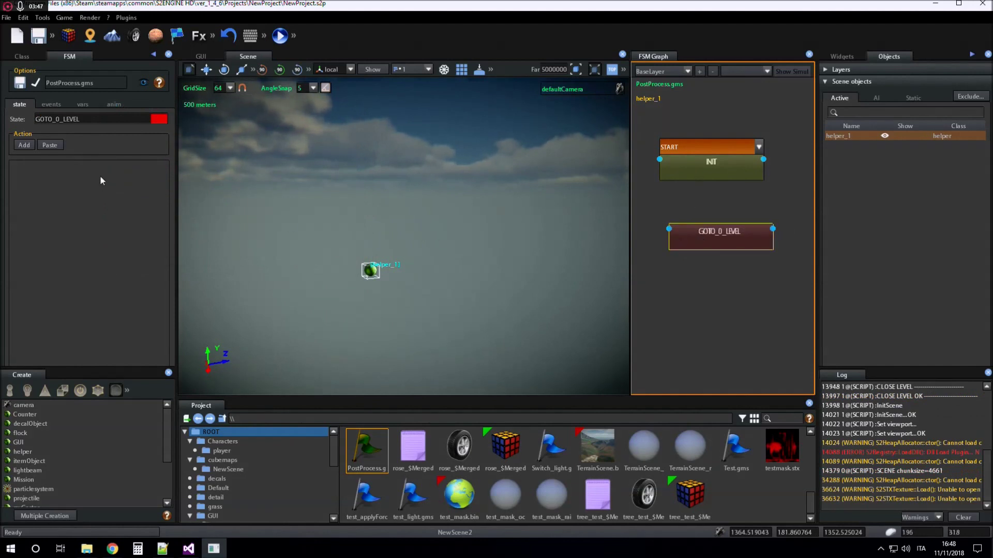
pyautogui.click(24, 145)
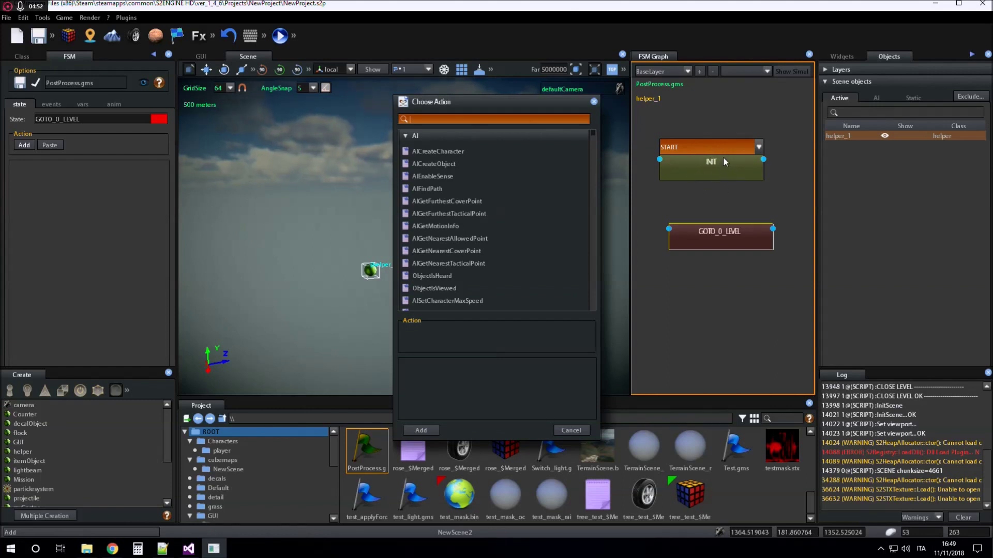
# - Search 'smooth' and add the SmoothFloat action to GOTO_0_LEVEL
pyautogui.write('smooth')
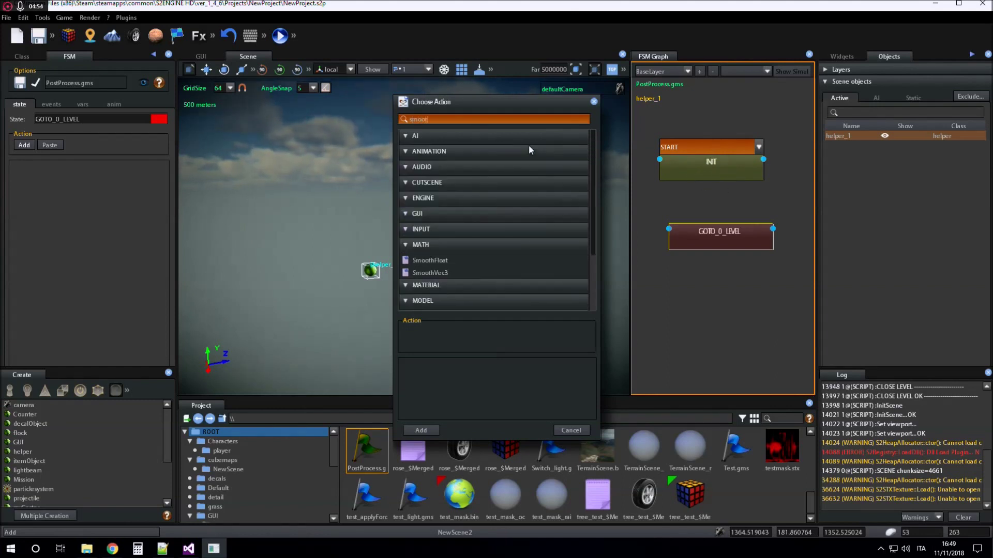
pyautogui.click(432, 261)
pyautogui.click(429, 428)
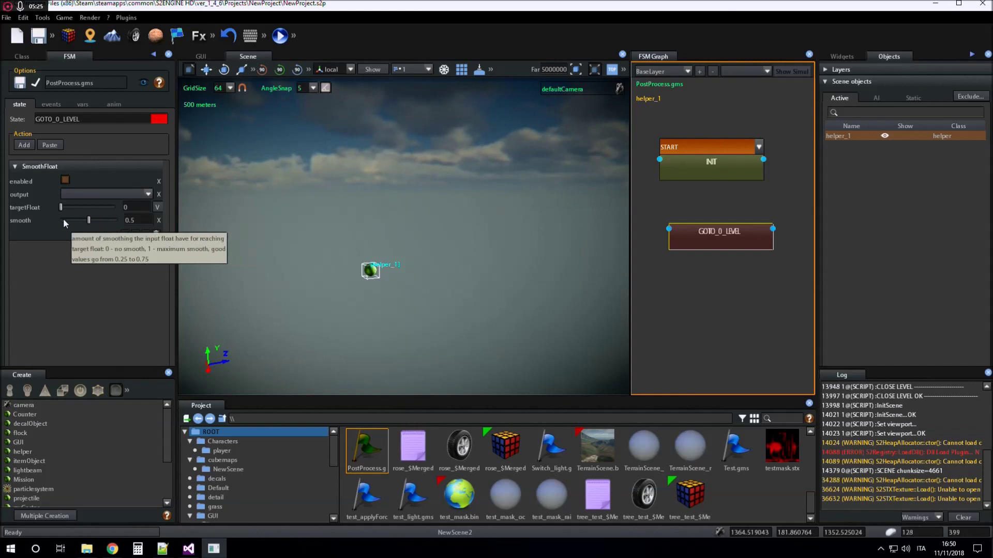
# - Set SmoothFloat's smoothing to 0.99 and its output to the saturation variable
pyautogui.moveTo(88, 220); pyautogui.dragTo(116, 220)
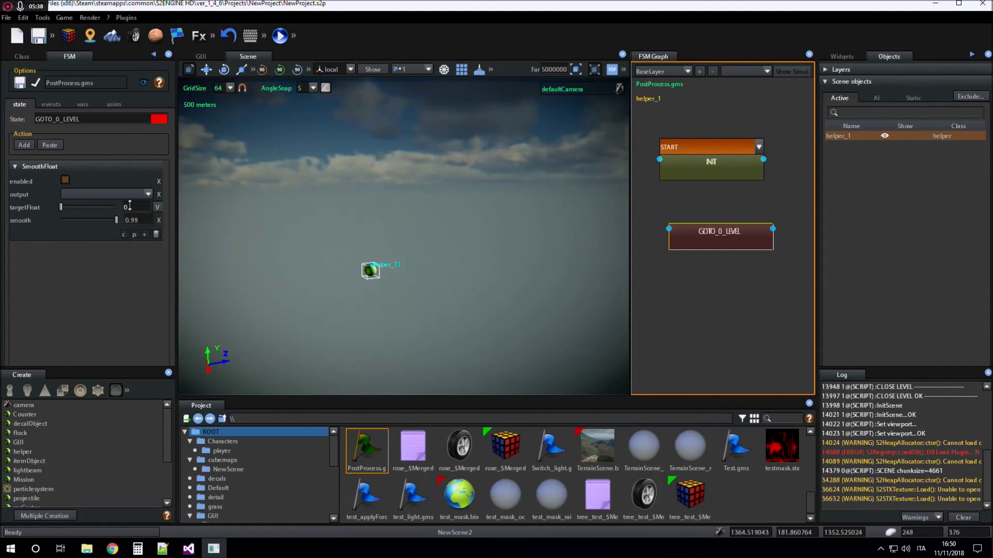
pyautogui.click(149, 194)
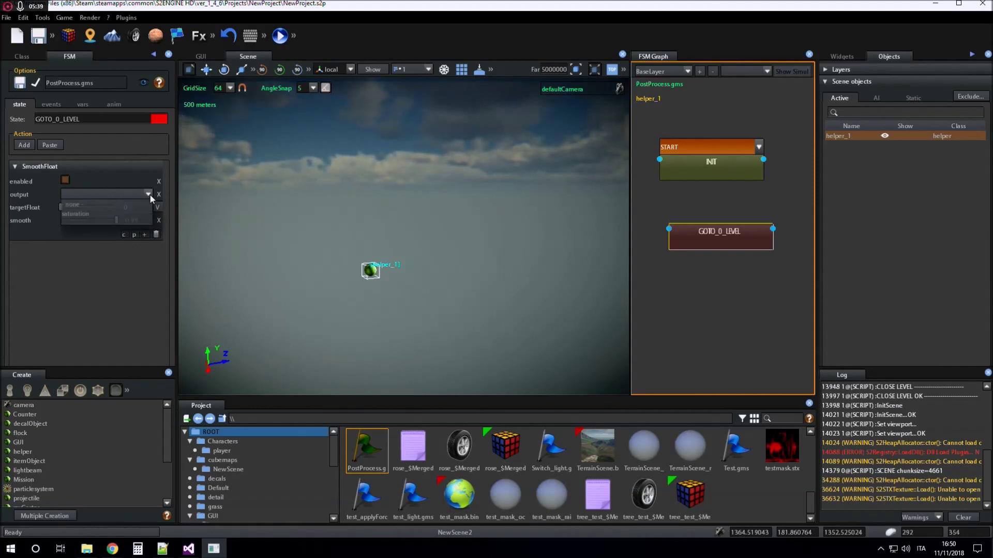
pyautogui.click(96, 214)
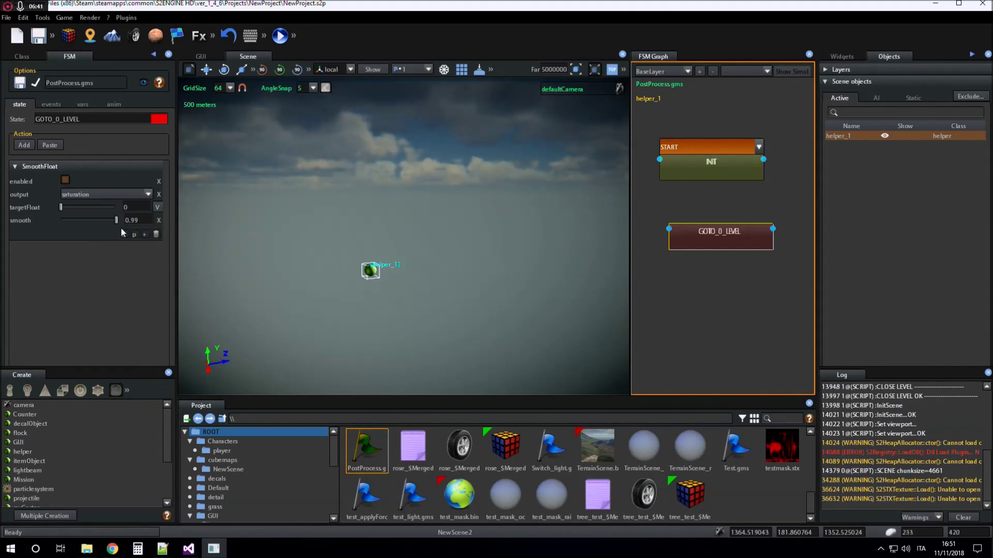
pyautogui.click(145, 234)
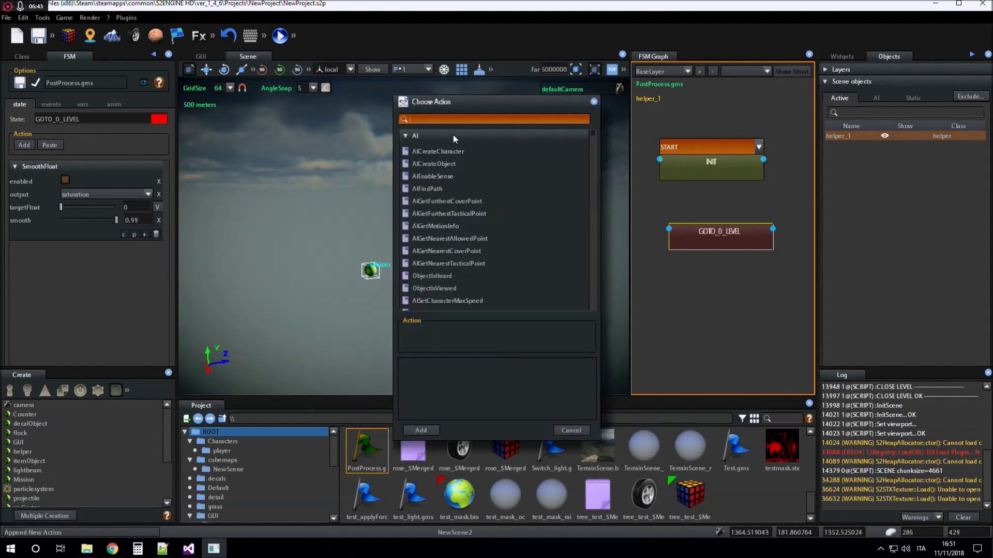
# - Add a SetLevelParamFloat action to GOTO_0_LEVEL targeting the saturate level param
pyautogui.write('setleve')
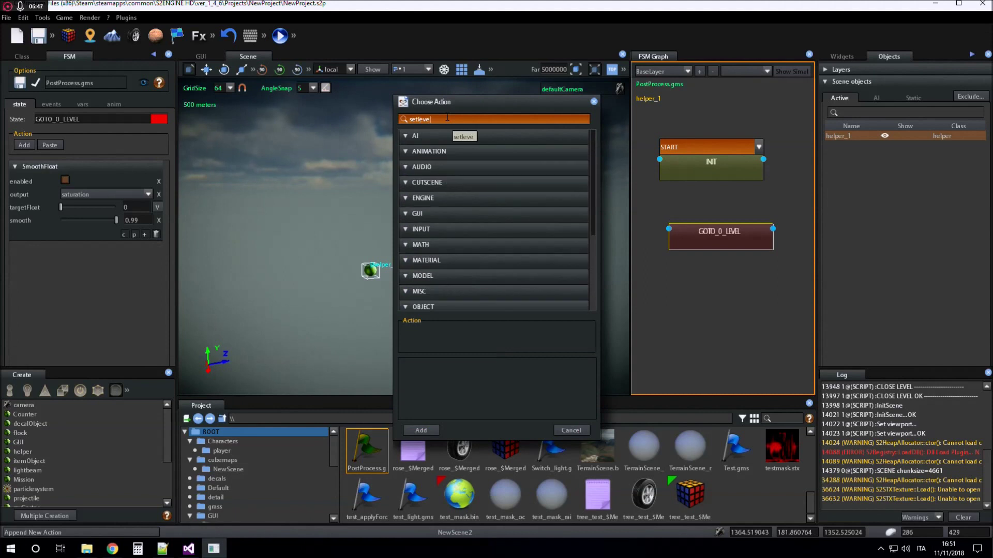
pyautogui.scroll(-2, 457, 166)
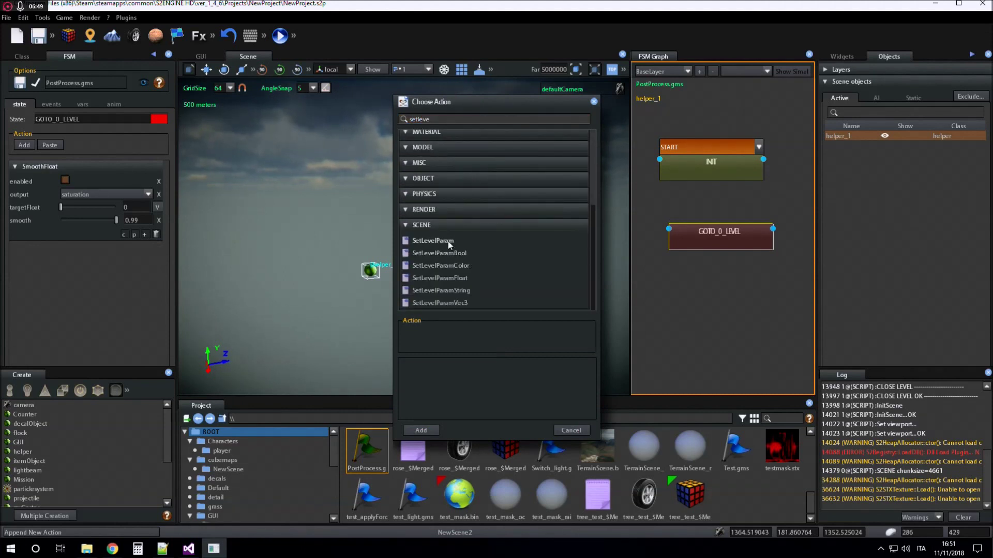
pyautogui.click(460, 278)
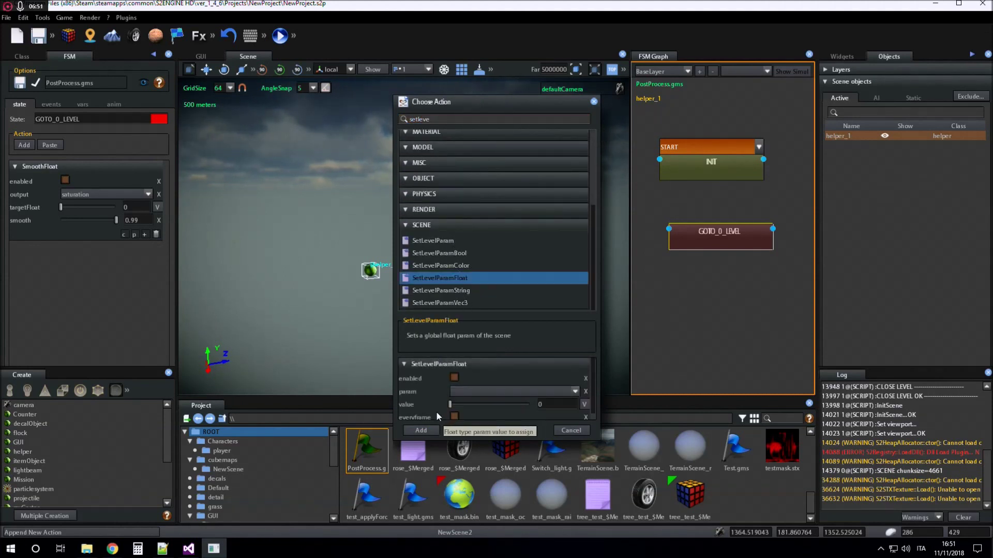
pyautogui.click(421, 430)
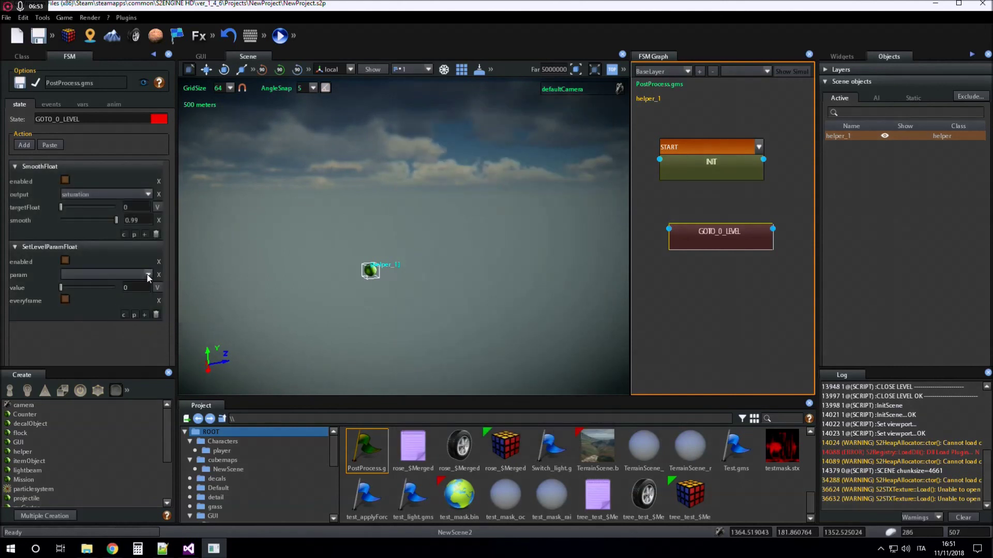
pyautogui.click(147, 276)
pyautogui.click(87, 309)
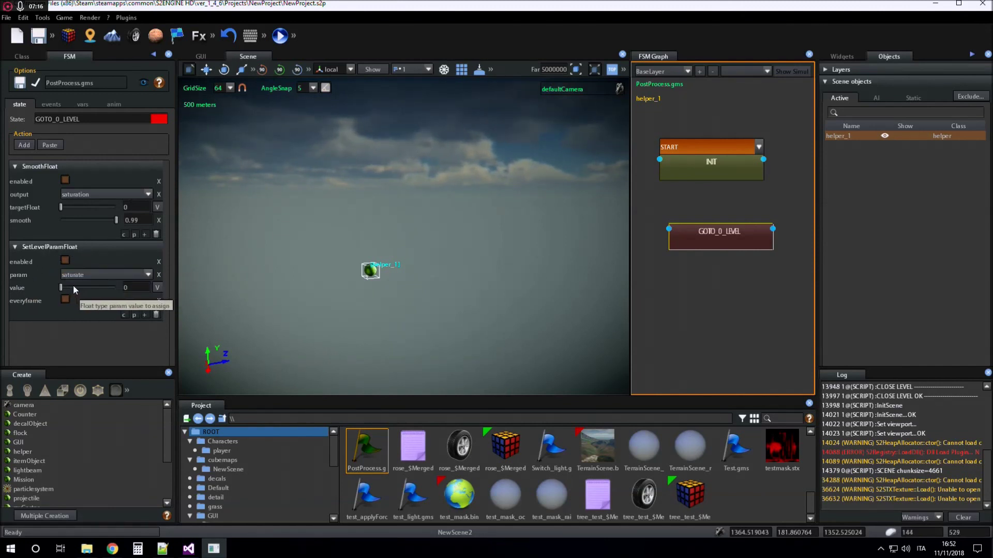
# - Briefly bind the value to the saturation variable, then revert it to a plain number
pyautogui.click(158, 288)
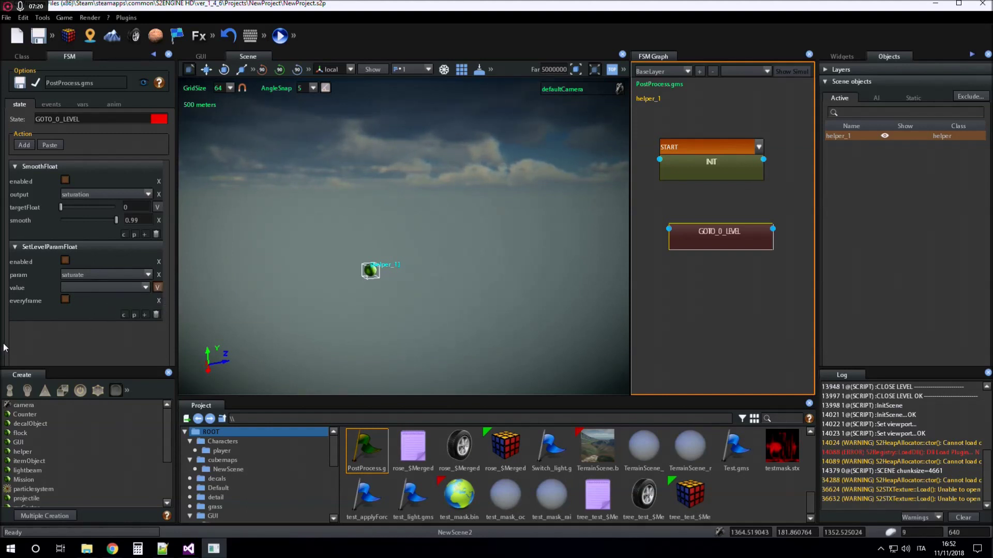
pyautogui.click(145, 287)
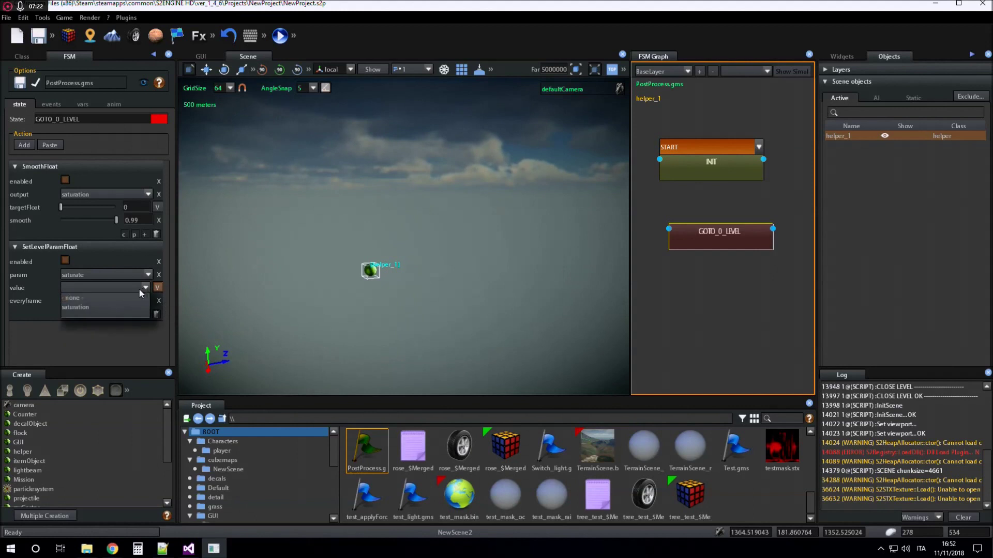
pyautogui.click(84, 307)
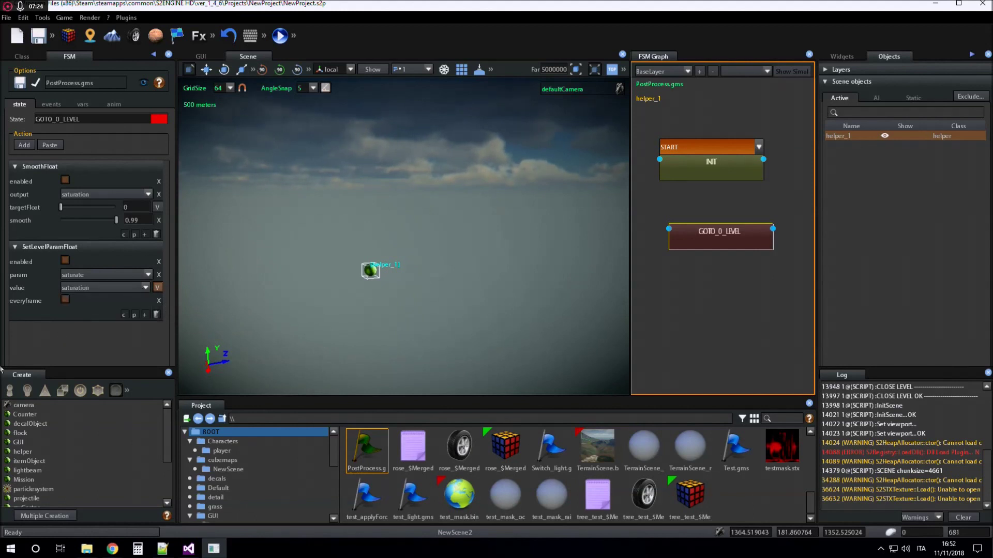
pyautogui.click(99, 288)
pyautogui.click(97, 293)
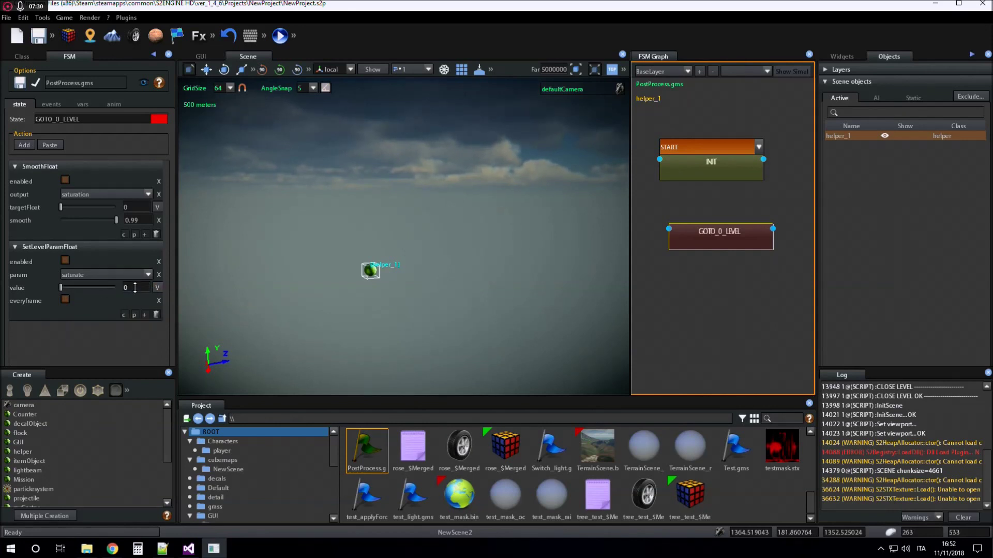
# - Try numeric values for the assigned value: 2, then 3, then about 5.7
pyautogui.click(136, 287)
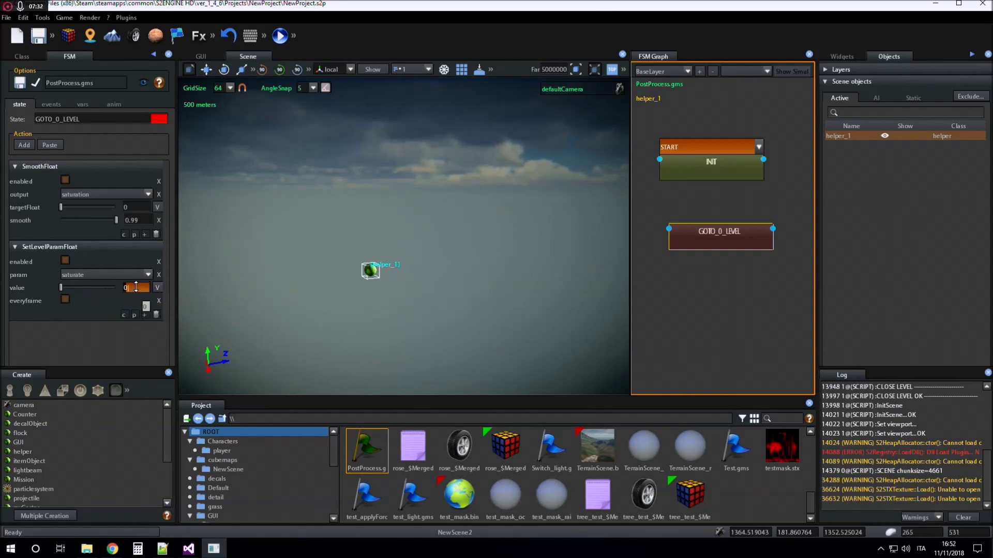
pyautogui.press('BackSpace')
pyautogui.write('2')
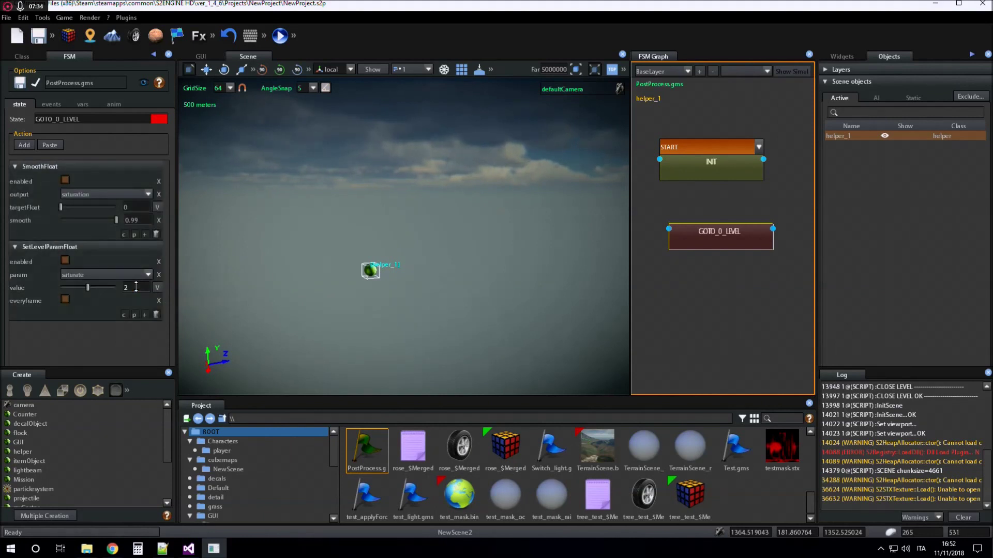
pyautogui.press('Return')
pyautogui.click(136, 287)
pyautogui.press('BackSpace')
pyautogui.write('3')
pyautogui.press('Return')
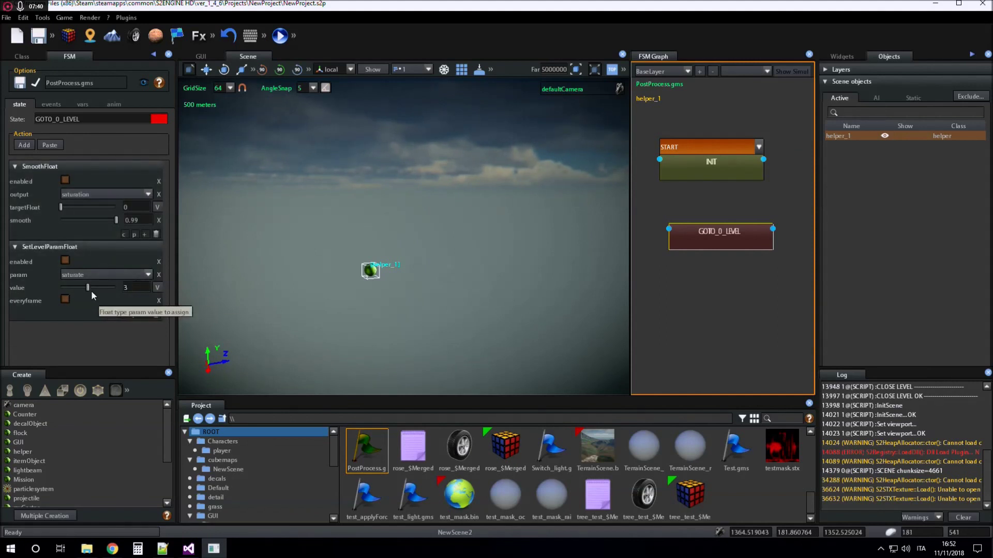
pyautogui.moveTo(88, 287)
pyautogui.mouseDown()
pyautogui.moveTo(114, 290)
pyautogui.moveTo(88, 287)
pyautogui.mouseUp()
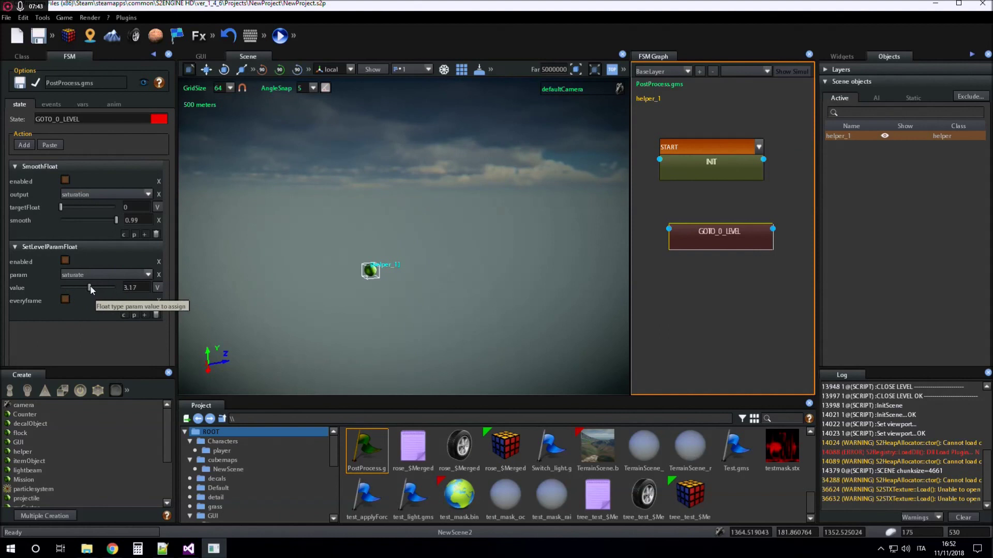
# - Switch the value back to a variable and assign saturation to it
pyautogui.click(158, 288)
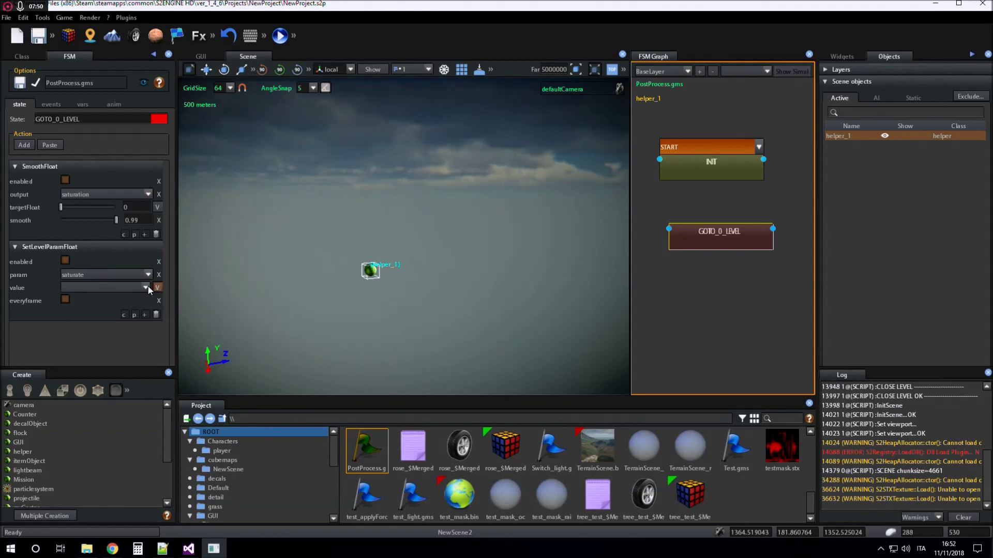
pyautogui.click(146, 287)
pyautogui.click(102, 302)
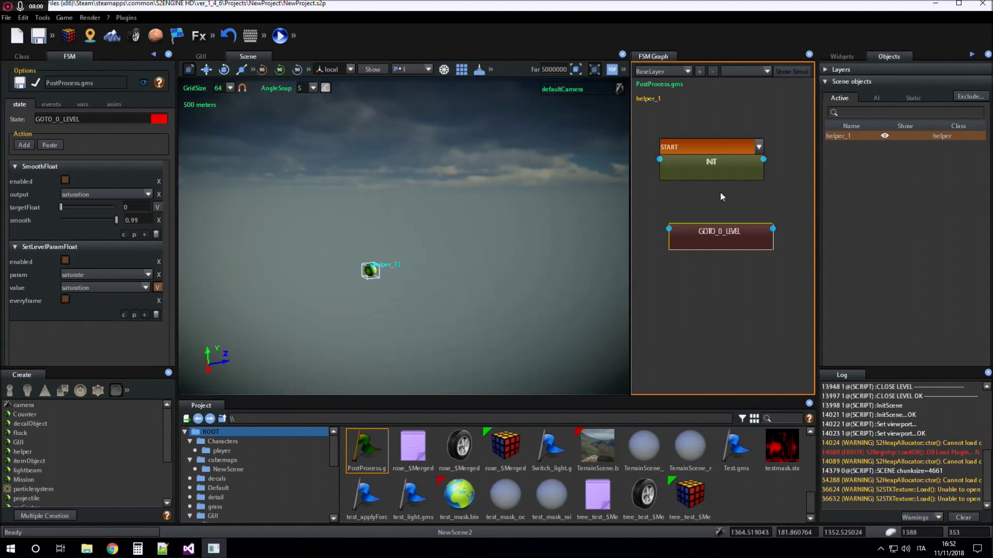
pyautogui.click(715, 176)
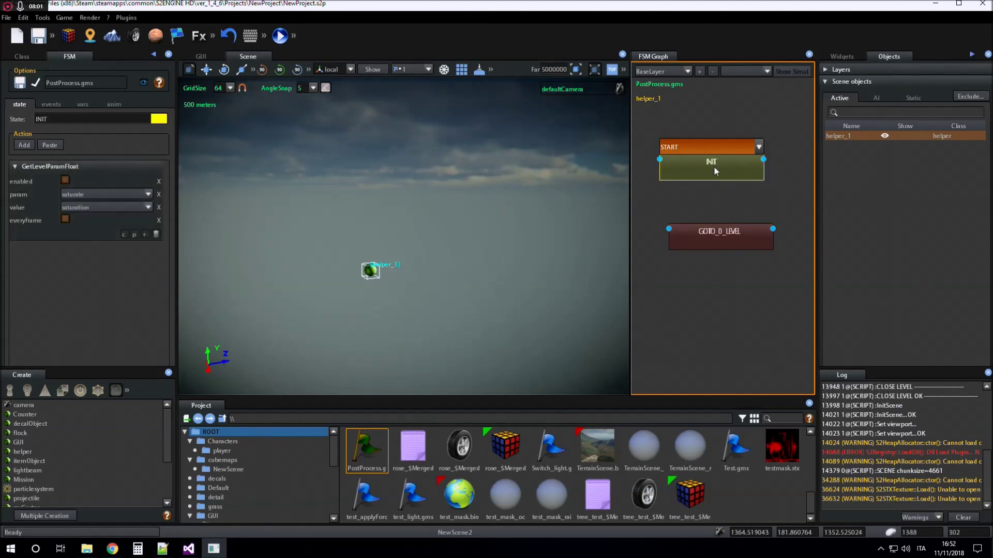
# - Add a FINISHED transition to the INIT state and reposition the INIT node
pyautogui.rightClick(714, 166)
pyautogui.click(752, 172)
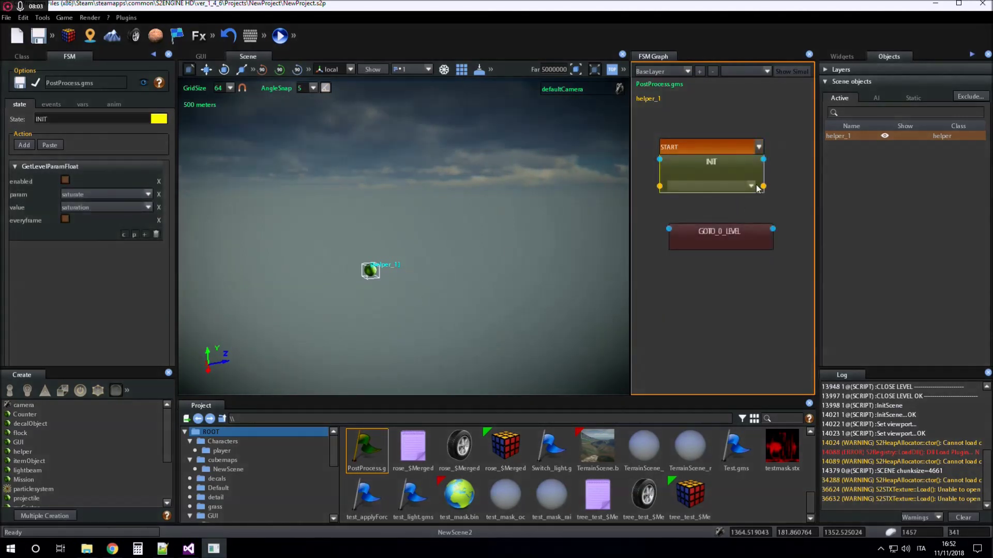
pyautogui.click(750, 186)
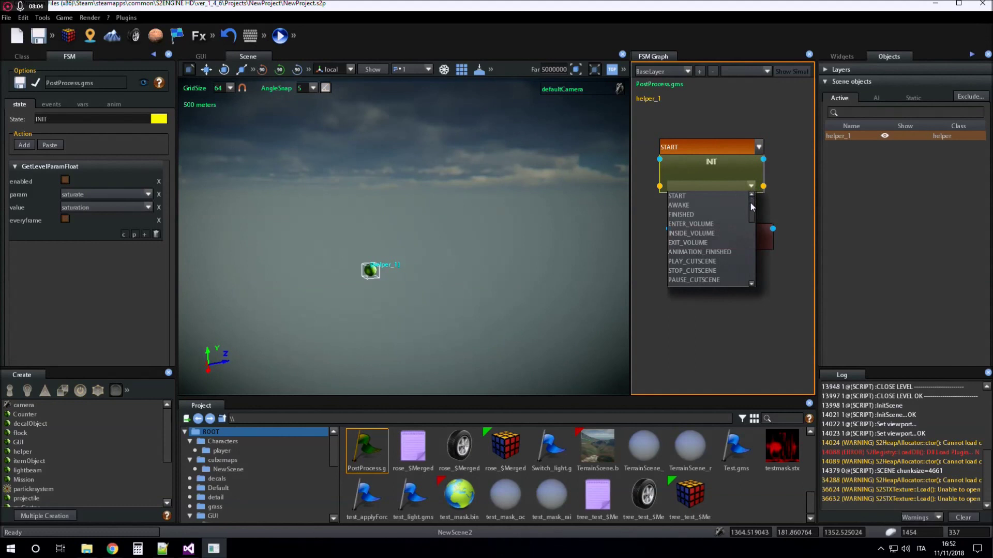
pyautogui.click(693, 219)
pyautogui.moveTo(694, 160); pyautogui.dragTo(715, 140)
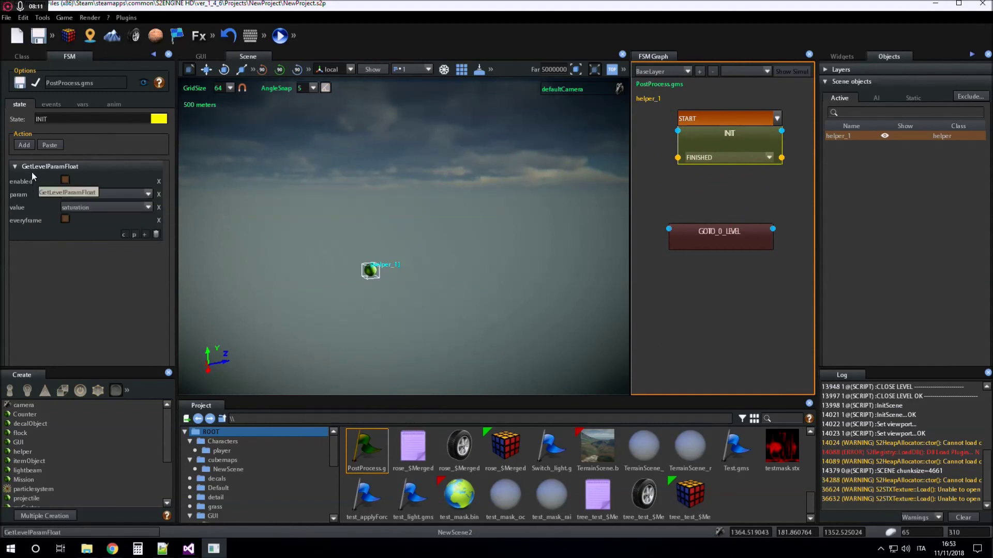
# - Turn off everyframe on GetLevelParamFloat and keep FINISHED as INIT's transition event
pyautogui.click(65, 219)
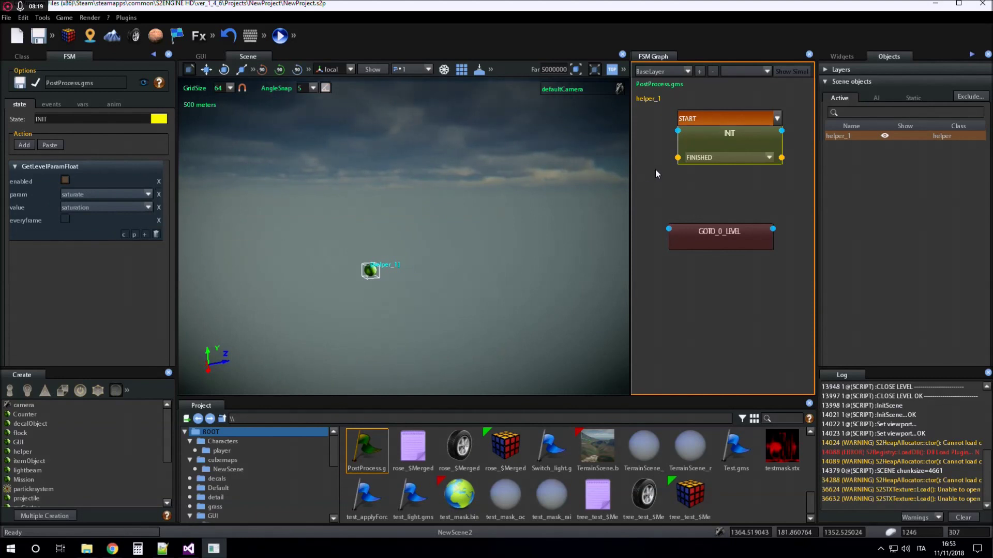
pyautogui.click(769, 157)
pyautogui.click(713, 181)
pyautogui.moveTo(720, 146); pyautogui.dragTo(723, 189)
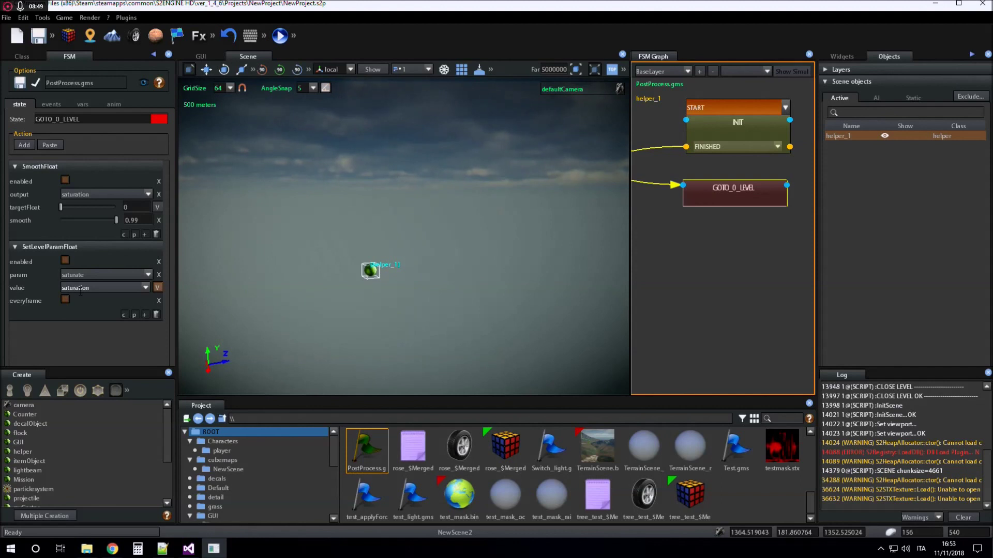
# - Add a Timer action to GOTO_0_LEVEL with a time of 2 seconds
pyautogui.click(145, 315)
pyautogui.write('timer')
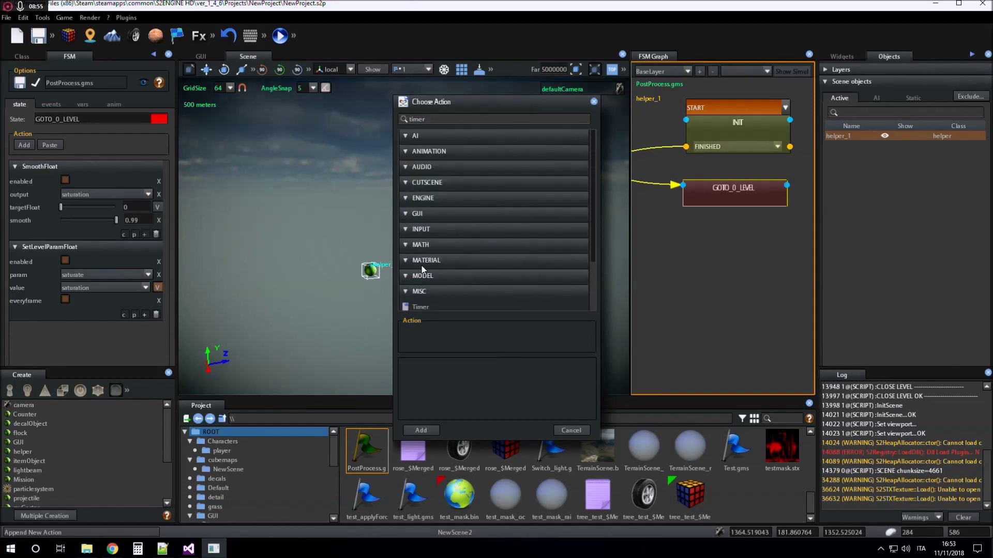
pyautogui.click(432, 307)
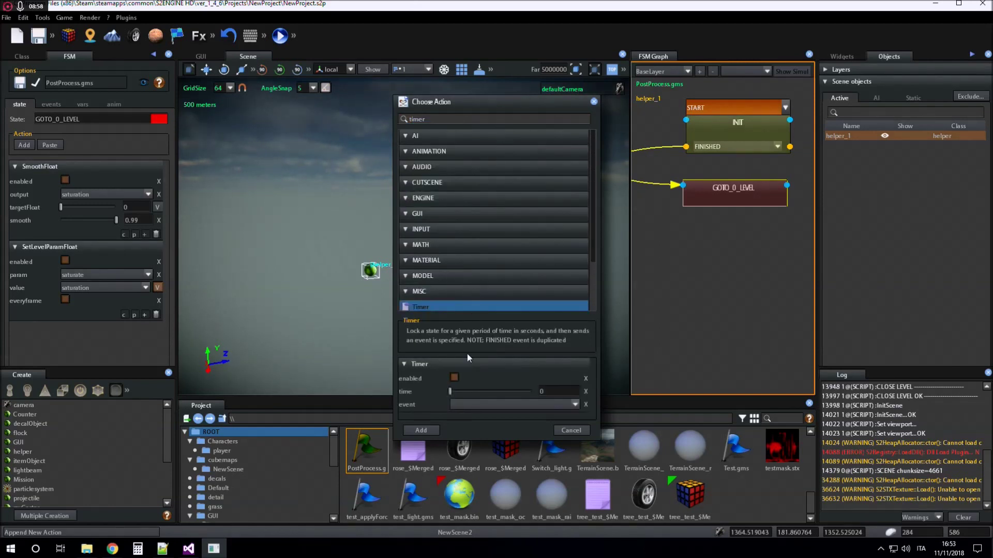
pyautogui.click(421, 430)
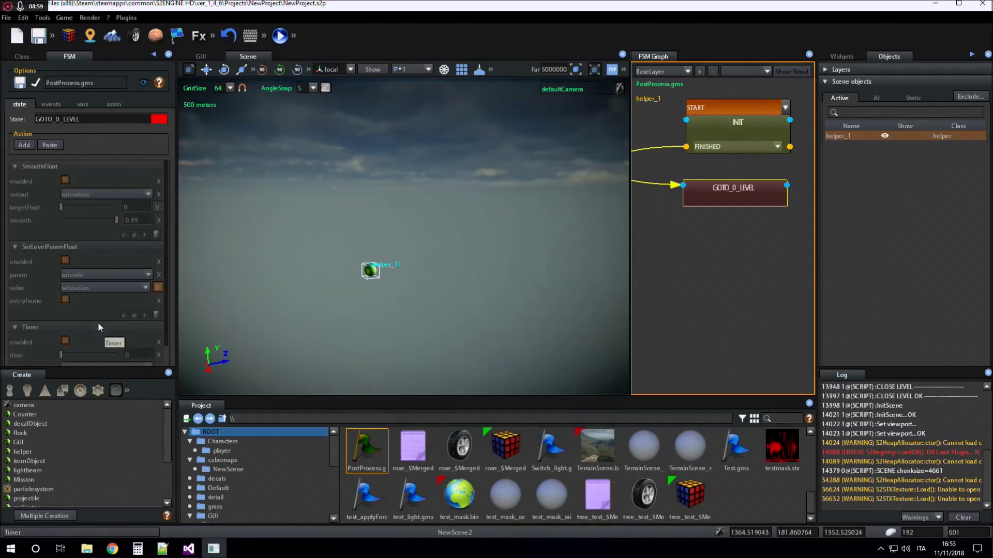
pyautogui.scroll(-1, 103, 290)
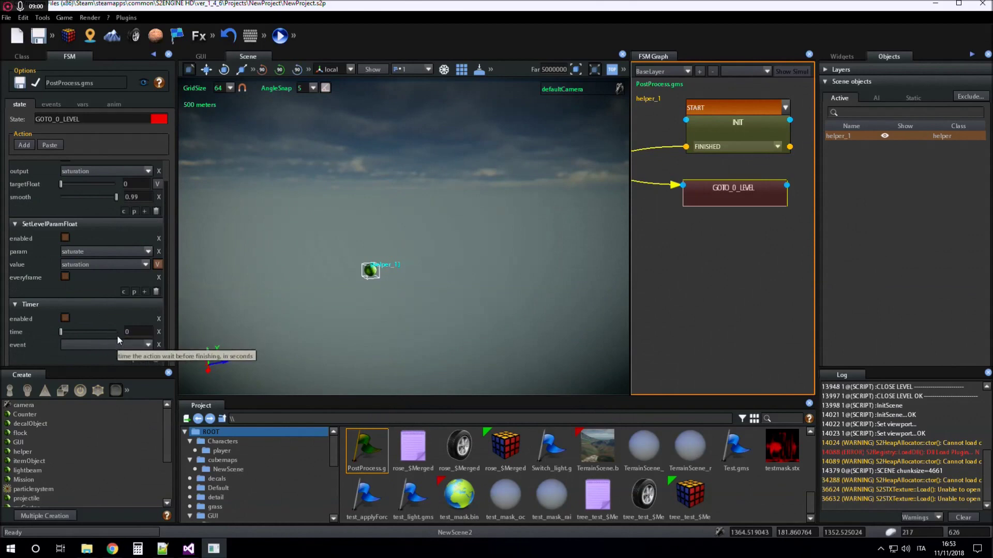
pyautogui.click(136, 332)
pyautogui.press('Return')
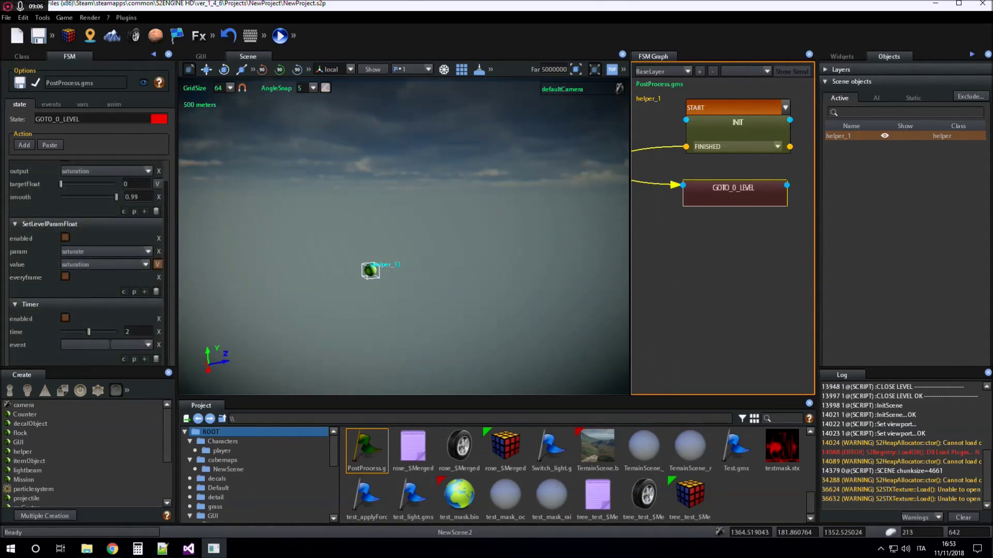
# - Create a new FSM event named RETURN
pyautogui.click(52, 104)
pyautogui.click(68, 119)
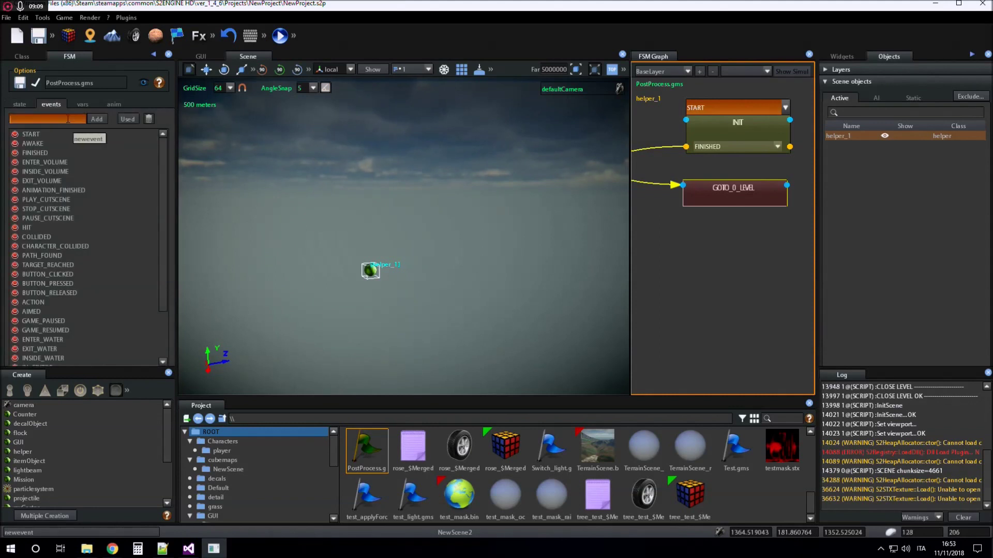
pyautogui.write('RETURNJ')
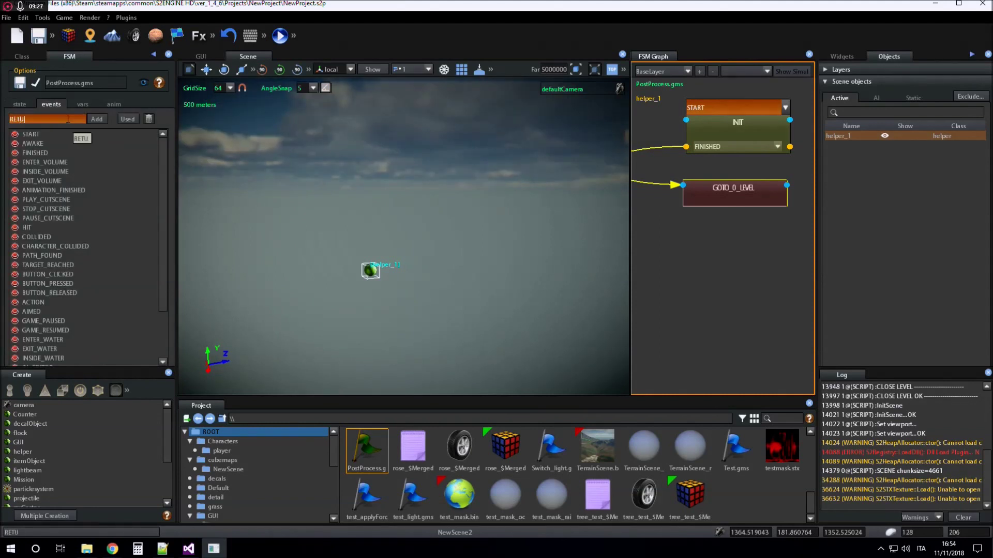
pyautogui.press('BackSpace')
pyautogui.press('BackSpace')
pyautogui.write('N')
pyautogui.press('Return')
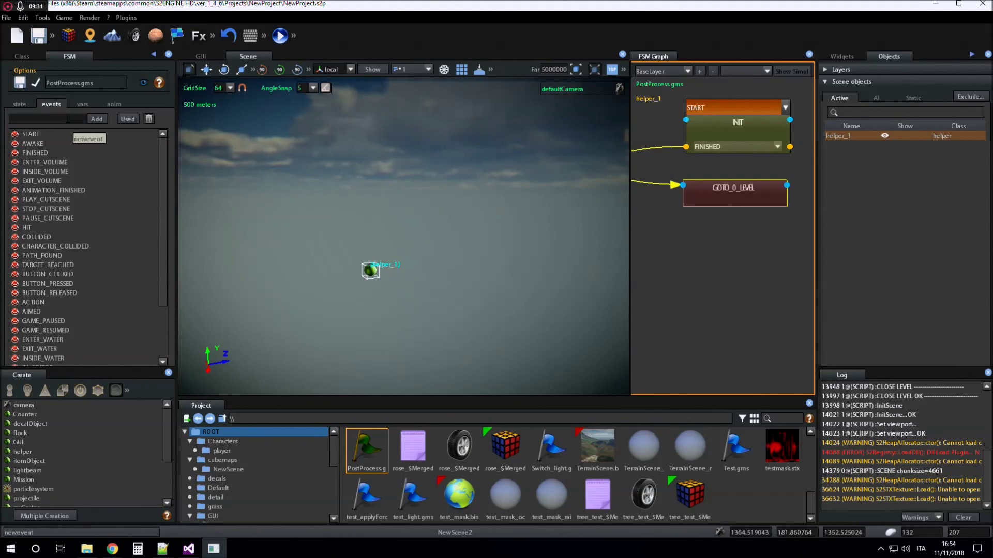
pyautogui.scroll(-3, 119, 249)
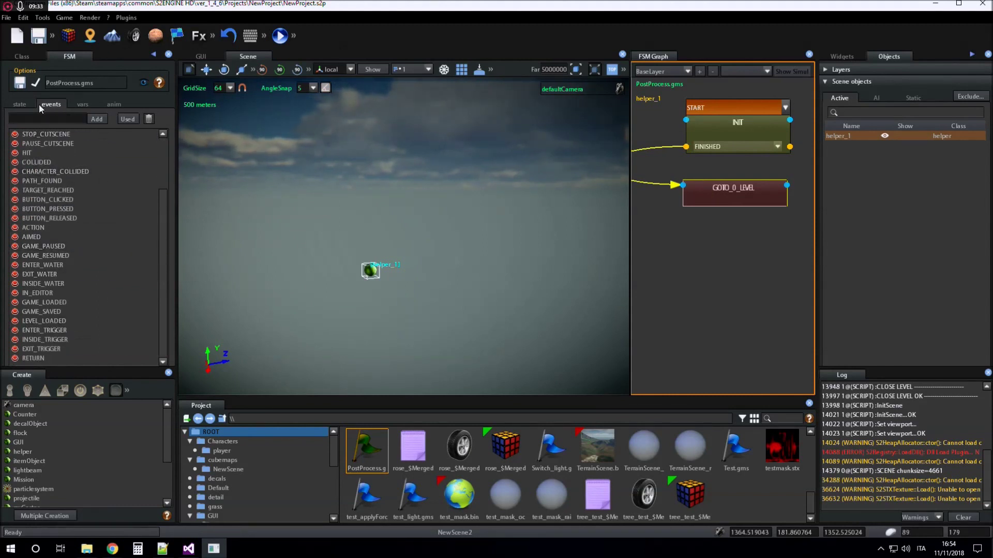
# - Set GOTO_0_LEVEL's Timer to fire the RETURN event
pyautogui.click(25, 105)
pyautogui.click(734, 187)
pyautogui.scroll(-1, 109, 285)
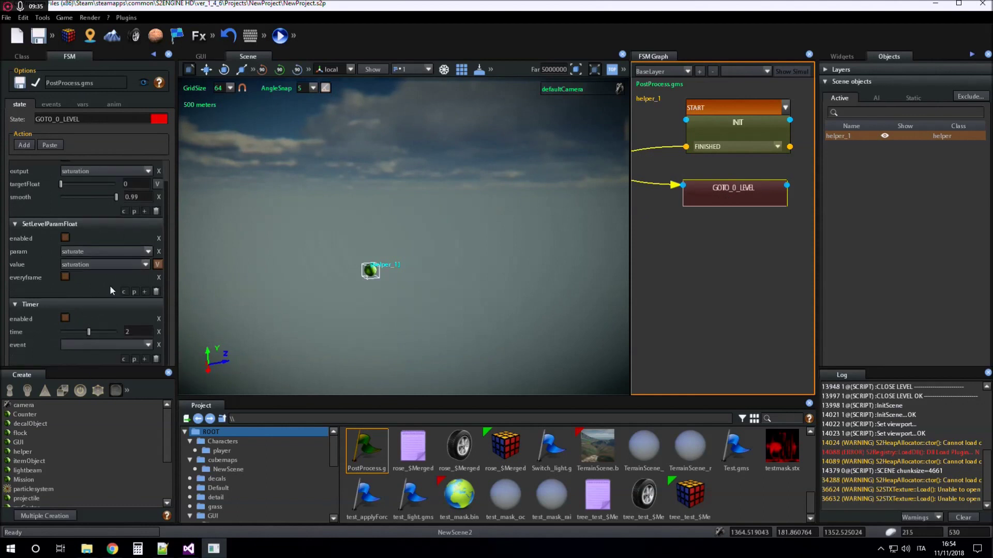
pyautogui.click(148, 345)
pyautogui.scroll(-3, 103, 409)
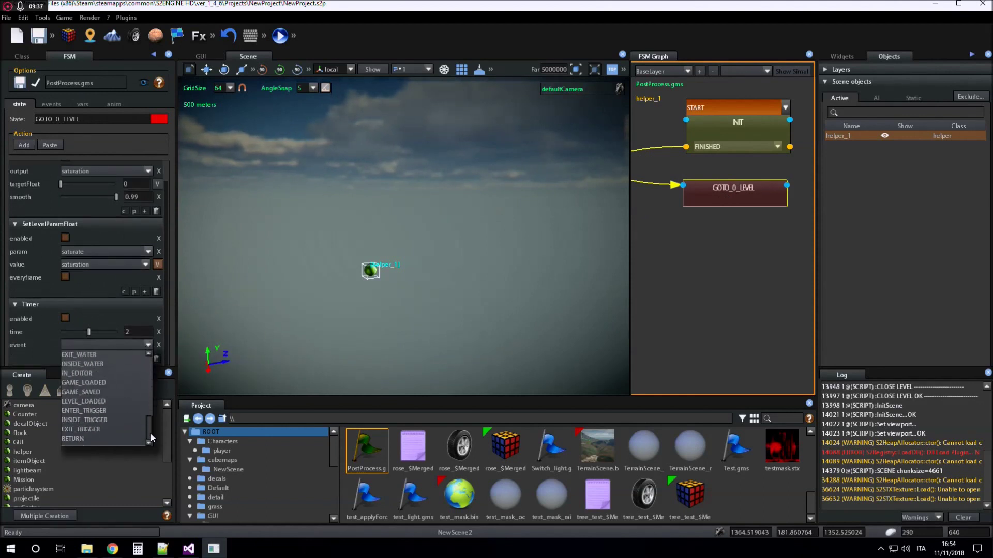
pyautogui.click(104, 437)
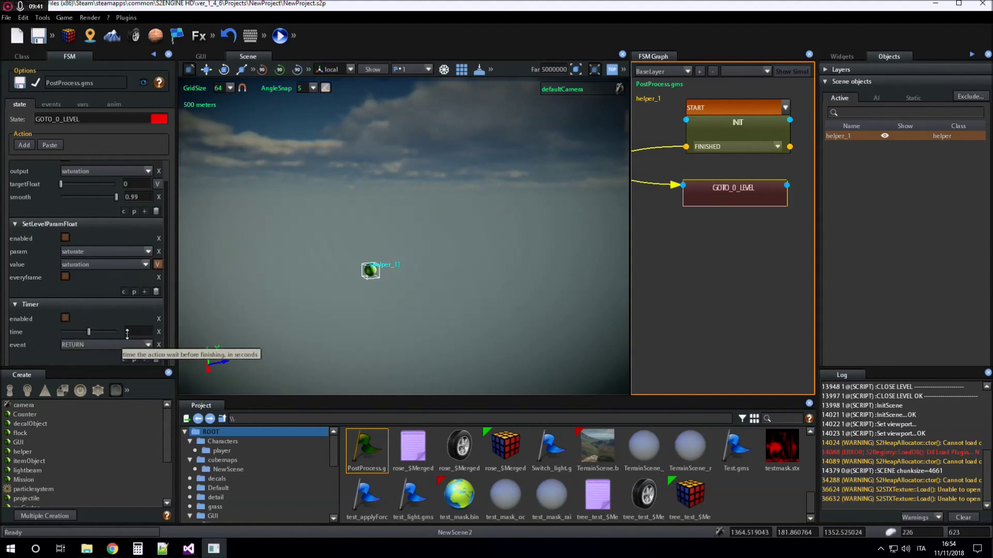
# - Add a RETURN output to the GOTO_0_LEVEL state
pyautogui.rightClick(730, 200)
pyautogui.click(757, 208)
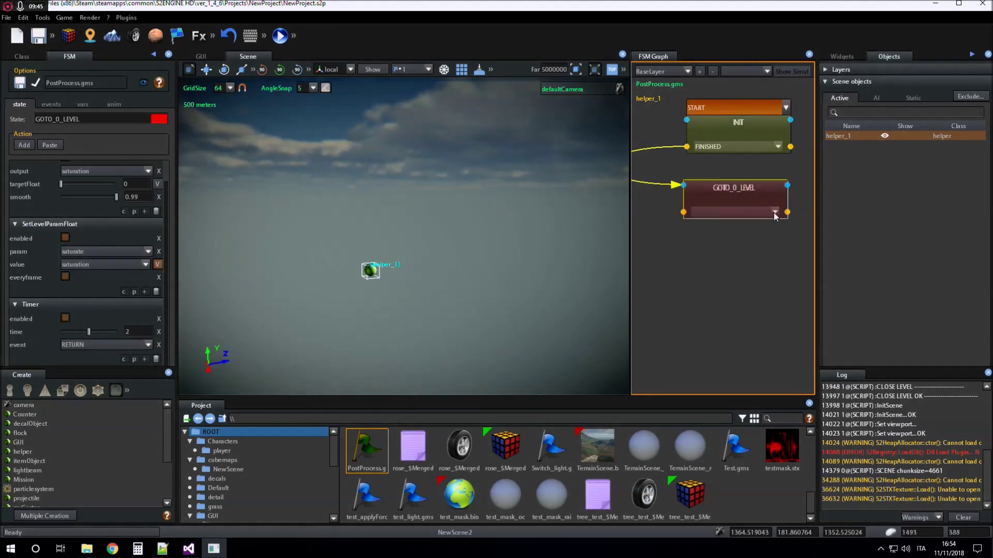
pyautogui.click(774, 212)
pyautogui.scroll(-3, 776, 274)
pyautogui.click(736, 306)
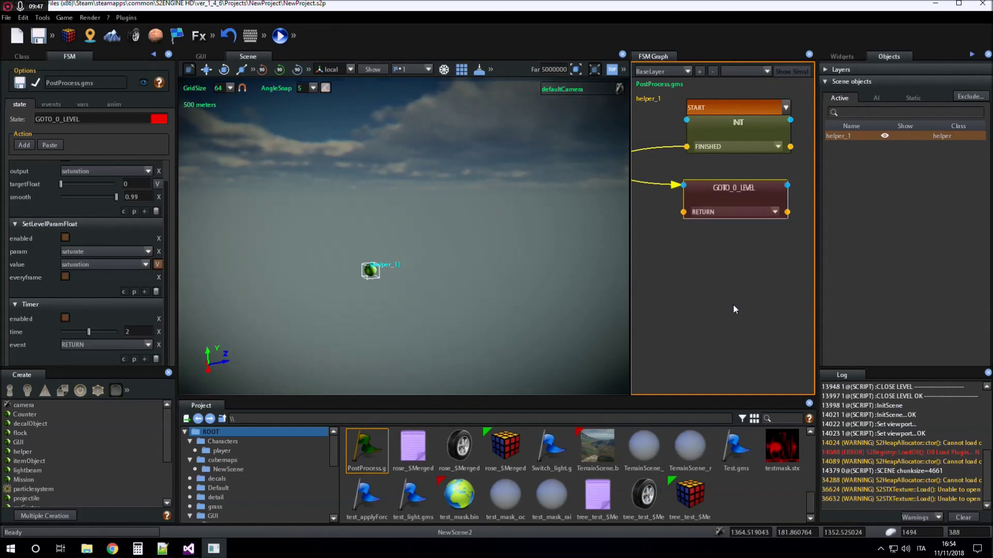
# - Add a new state to the graph and name it GOTO_1_LEVEL
pyautogui.rightClick(702, 255)
pyautogui.click(721, 261)
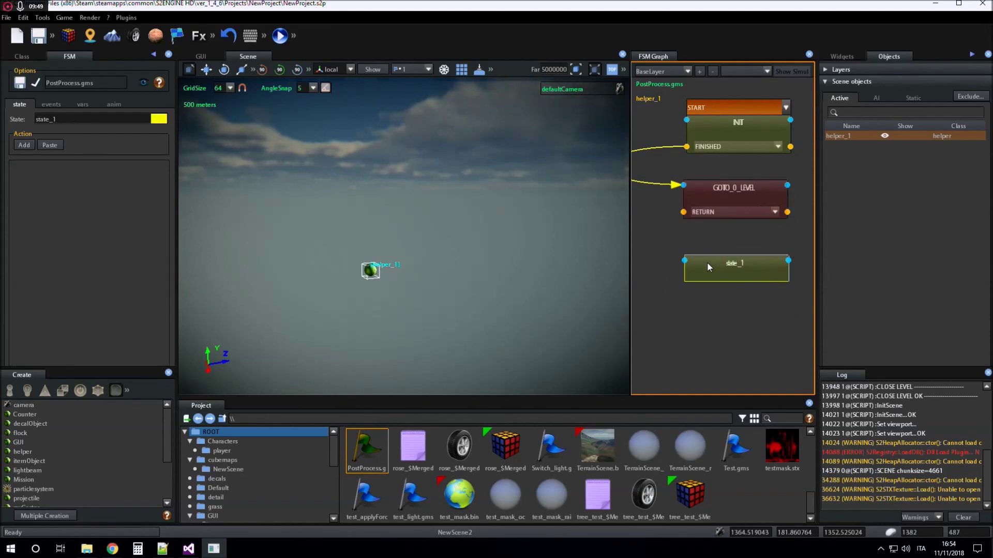
pyautogui.click(118, 119)
pyautogui.write('GO')
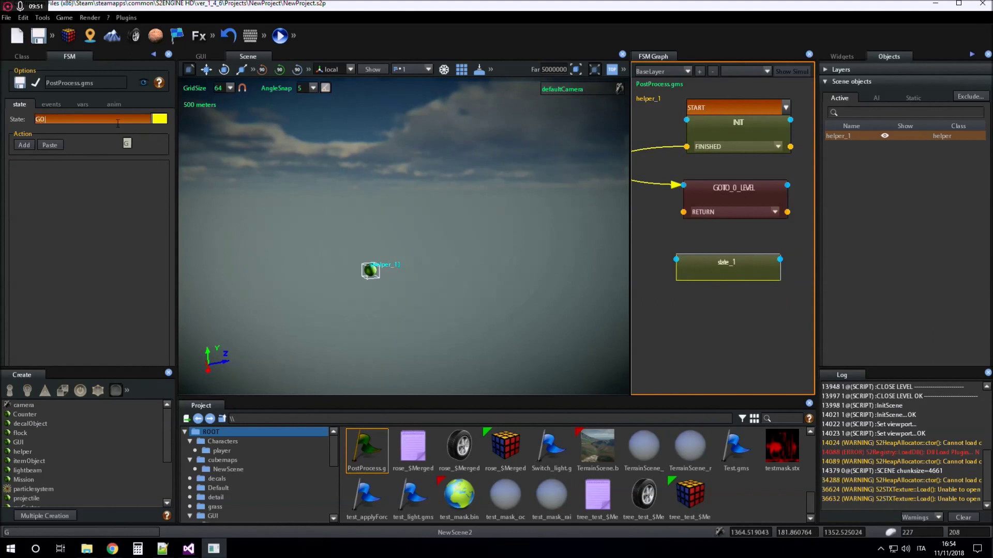
pyautogui.write('TO_1_LEVEL')
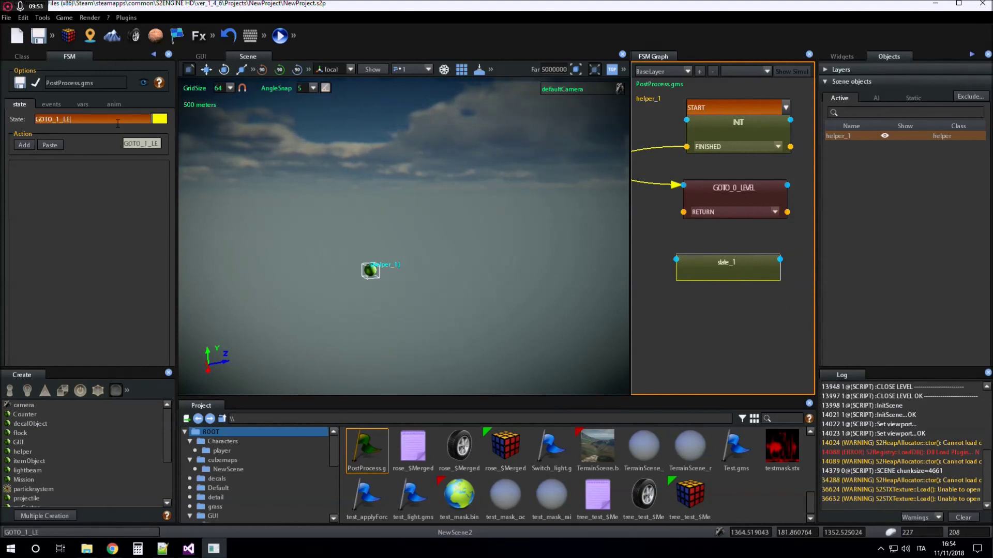
pyautogui.press('Return')
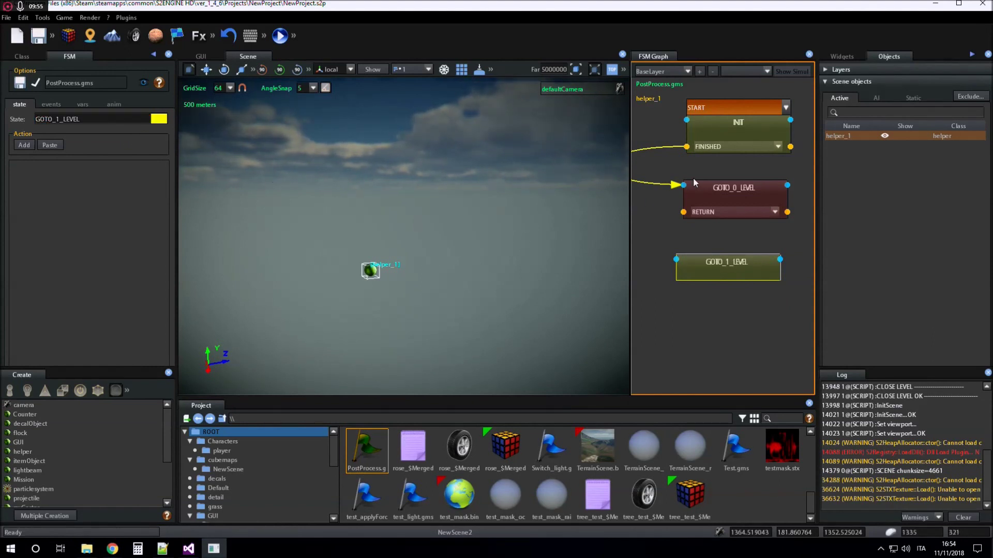
# - Colour the GOTO_1_LEVEL state blue and nudge it into place
pyautogui.click(704, 207)
pyautogui.click(723, 277)
pyautogui.click(159, 119)
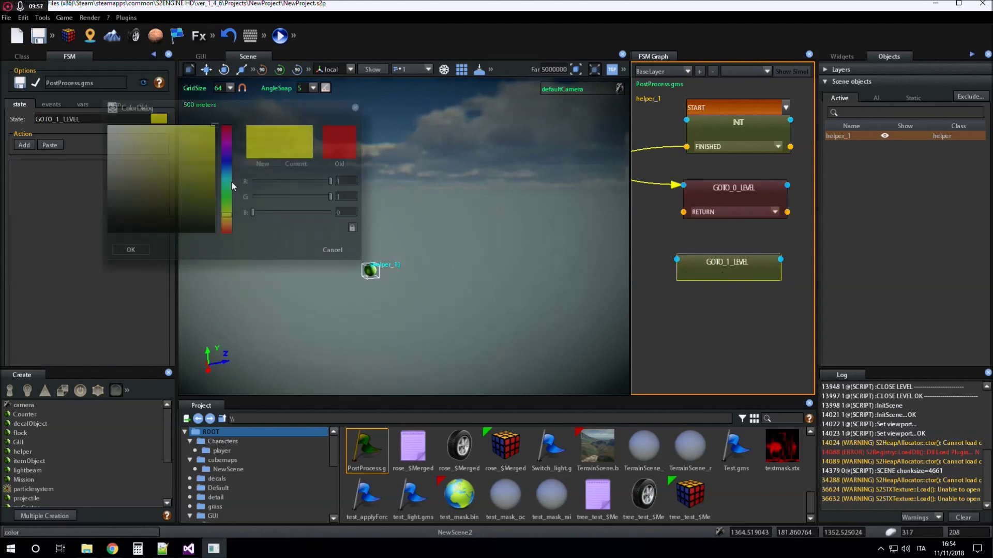
pyautogui.click(225, 161)
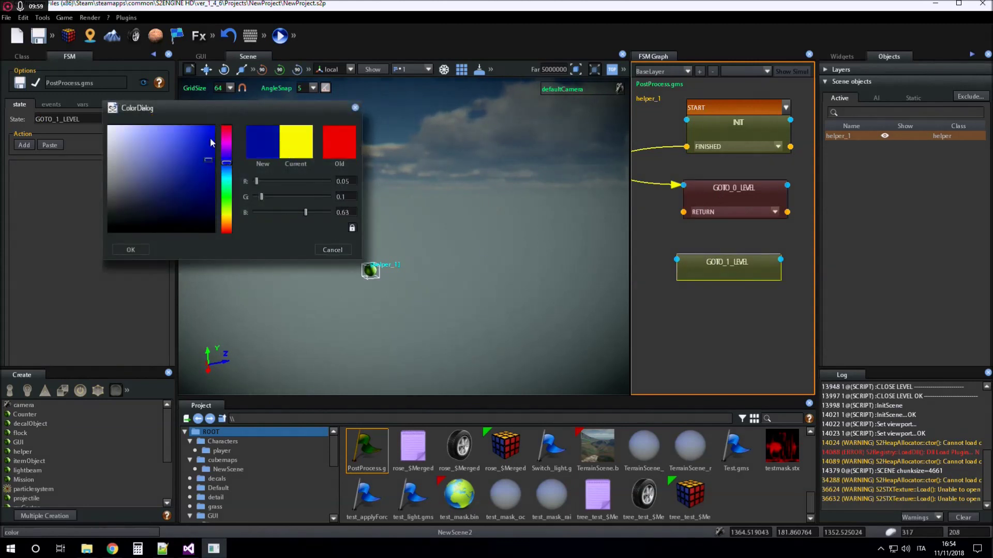
pyautogui.click(131, 249)
pyautogui.moveTo(704, 267); pyautogui.dragTo(712, 260)
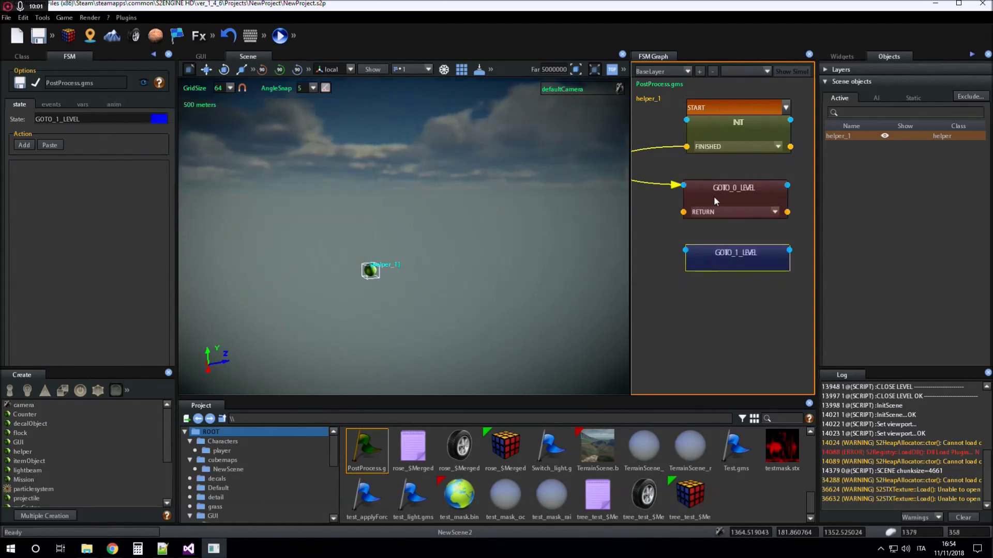
pyautogui.click(713, 197)
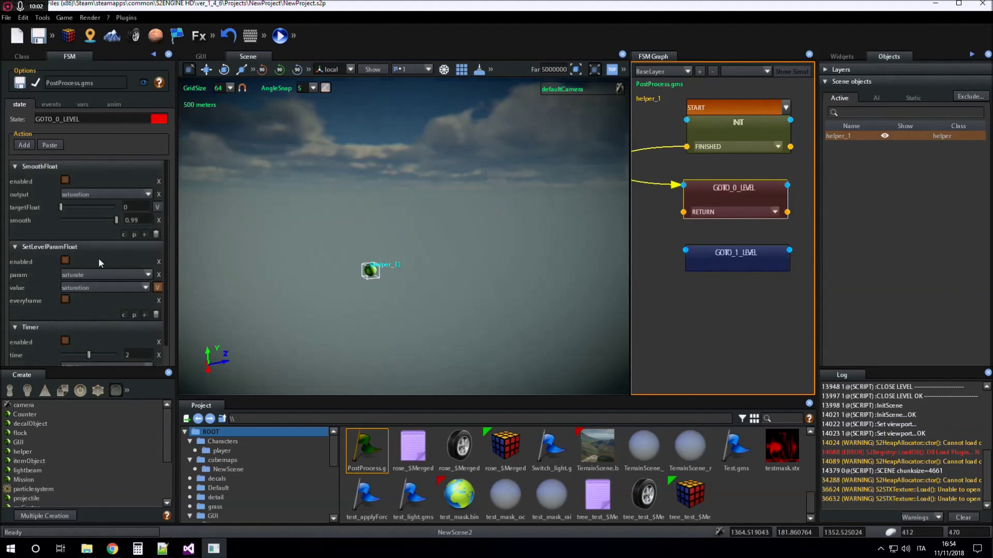
# - Paste the SmoothFloat and SetLevelParamFloat actions into GOTO_1_LEVEL
pyautogui.click(654, 268)
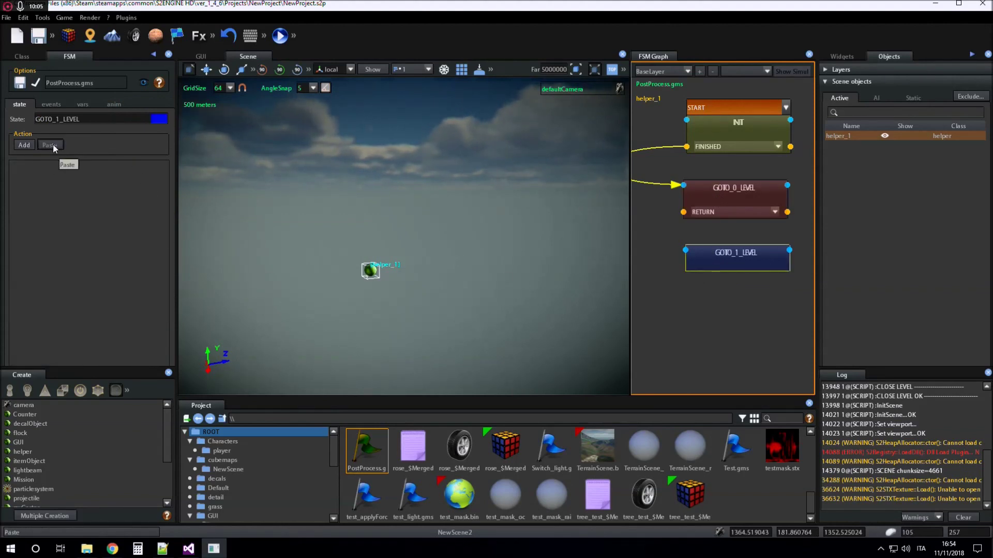
pyautogui.click(24, 144)
pyautogui.click(725, 195)
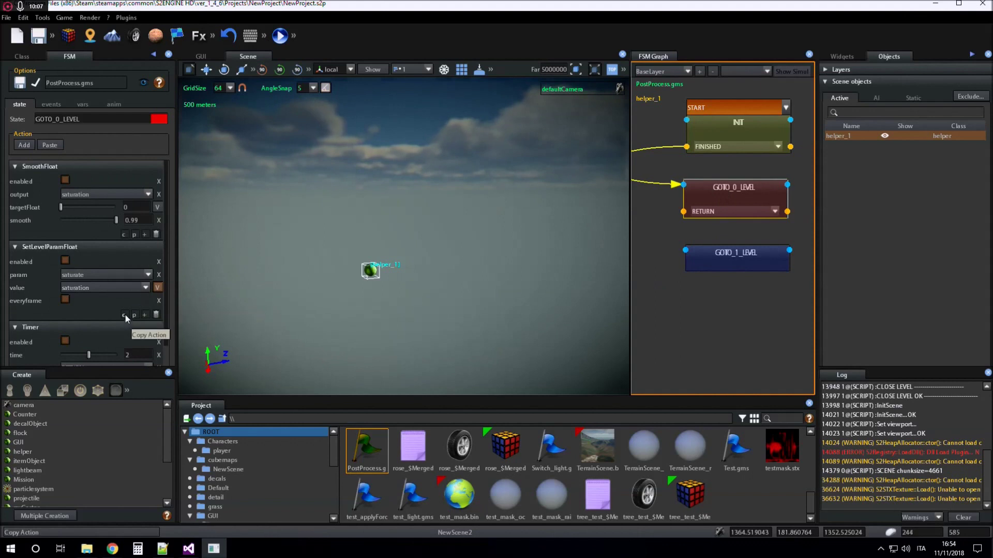
pyautogui.click(708, 257)
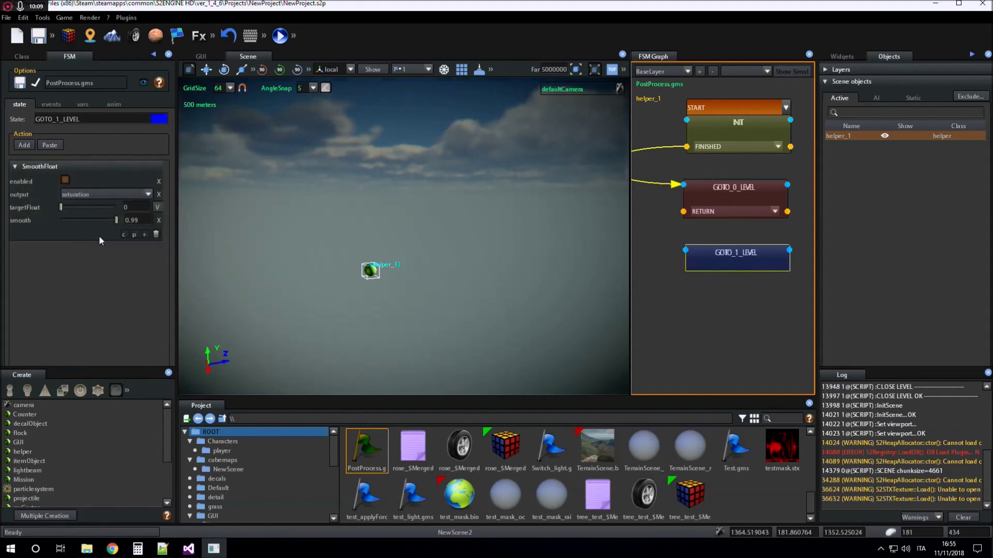
pyautogui.click(133, 235)
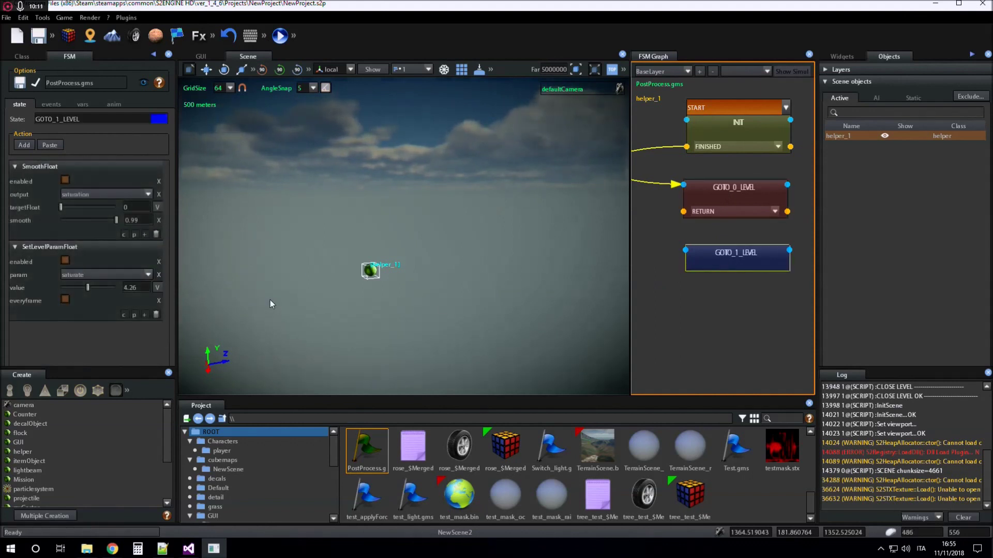
# - Copy GOTO_0_LEVEL's Timer action and paste it into GOTO_1_LEVEL
pyautogui.click(693, 200)
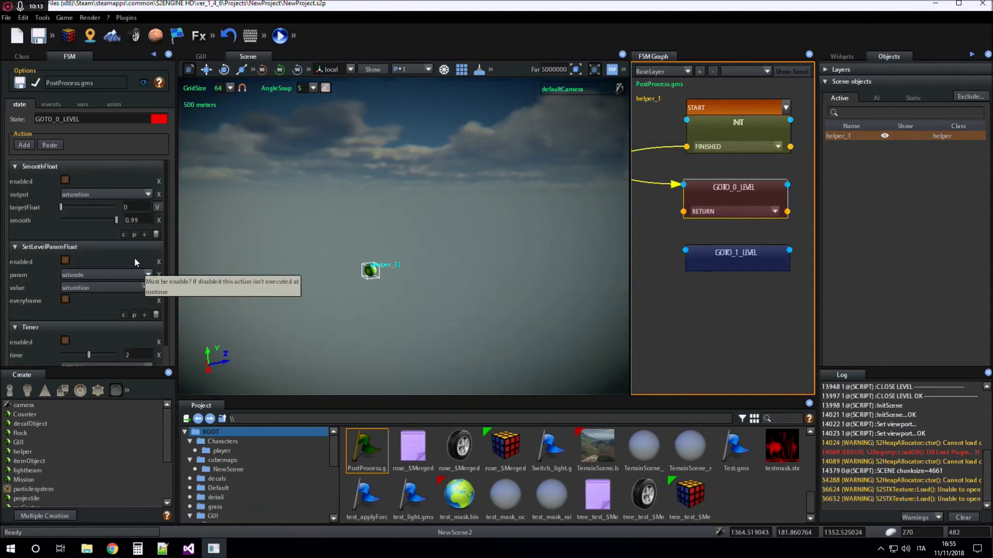
pyautogui.scroll(-1, 129, 274)
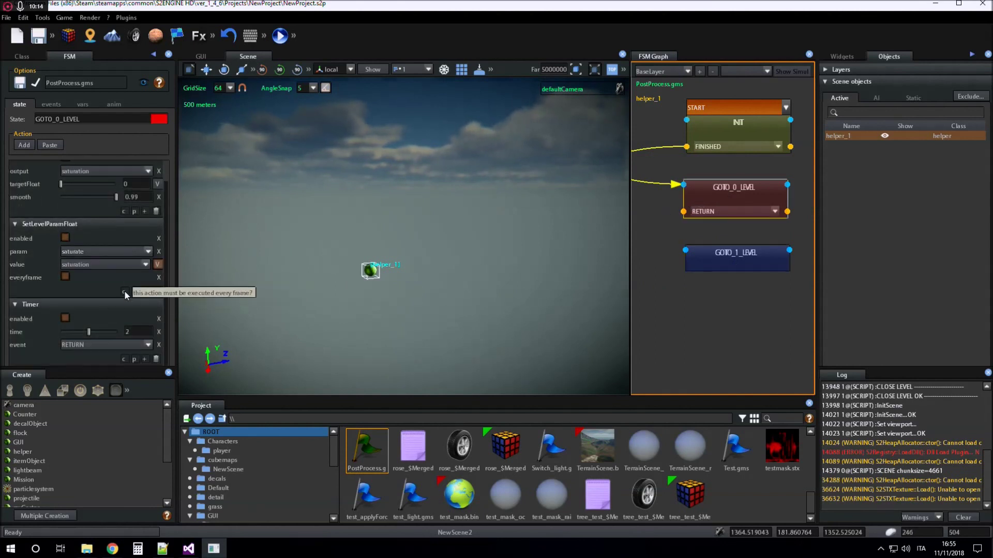
pyautogui.click(125, 358)
pyautogui.click(709, 261)
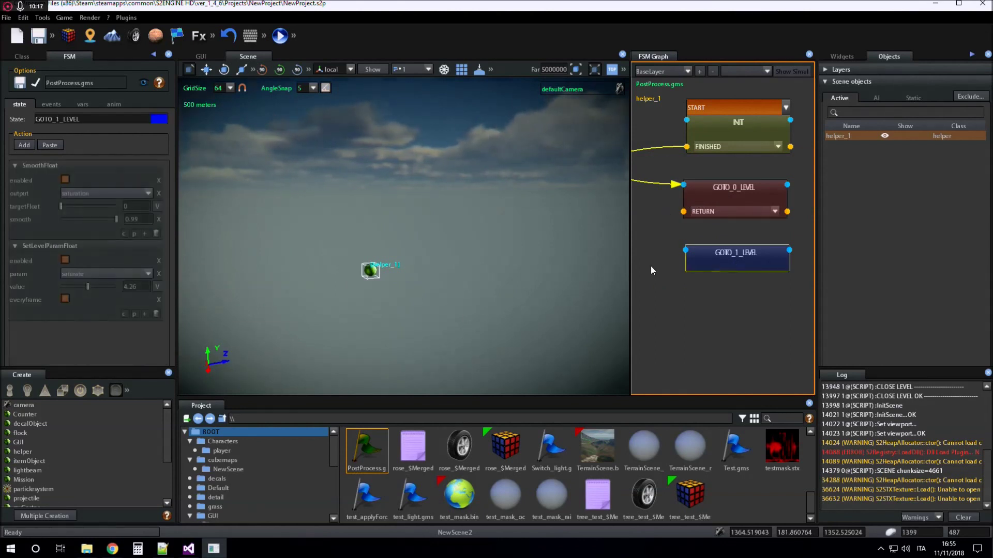
pyautogui.click(134, 315)
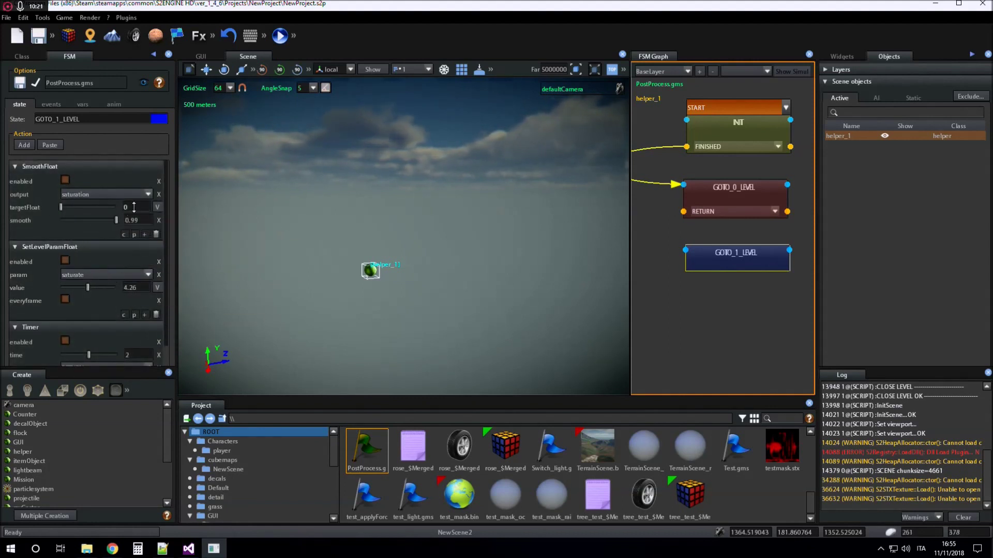
# - Set GOTO_1_LEVEL's SmoothFloat target to 1 and bind the parameter value to saturation
pyautogui.click(134, 207)
pyautogui.write('1')
pyautogui.press('Return')
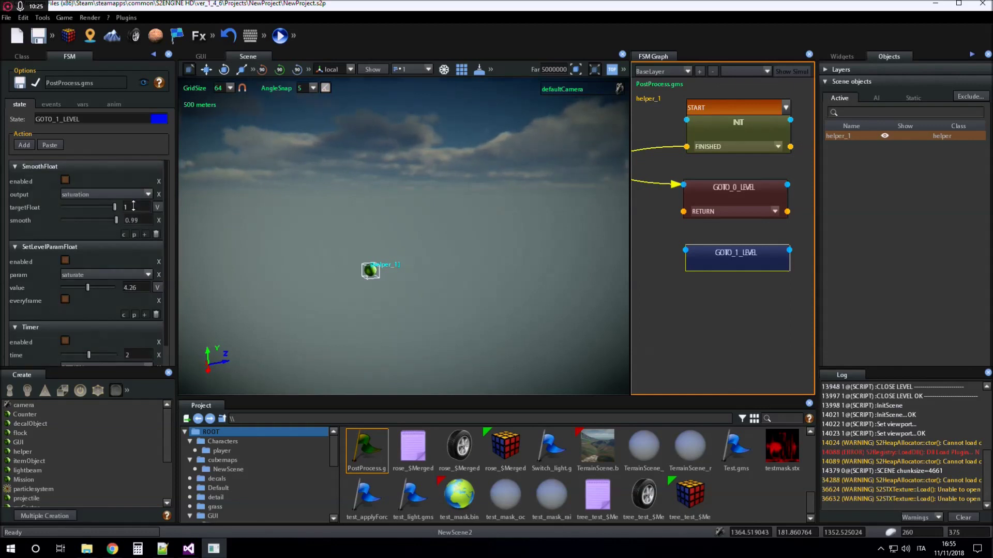
pyautogui.click(154, 291)
pyautogui.click(148, 288)
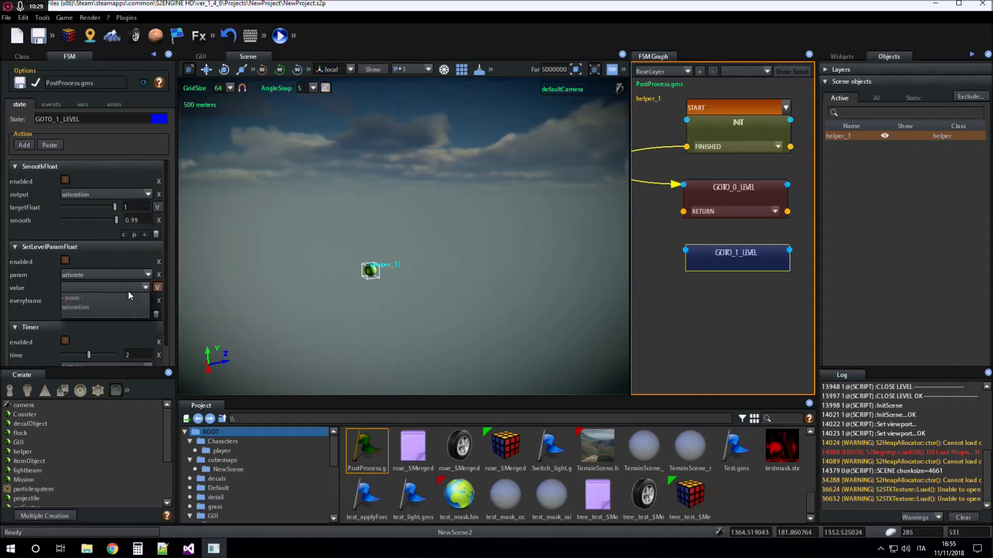
pyautogui.click(78, 306)
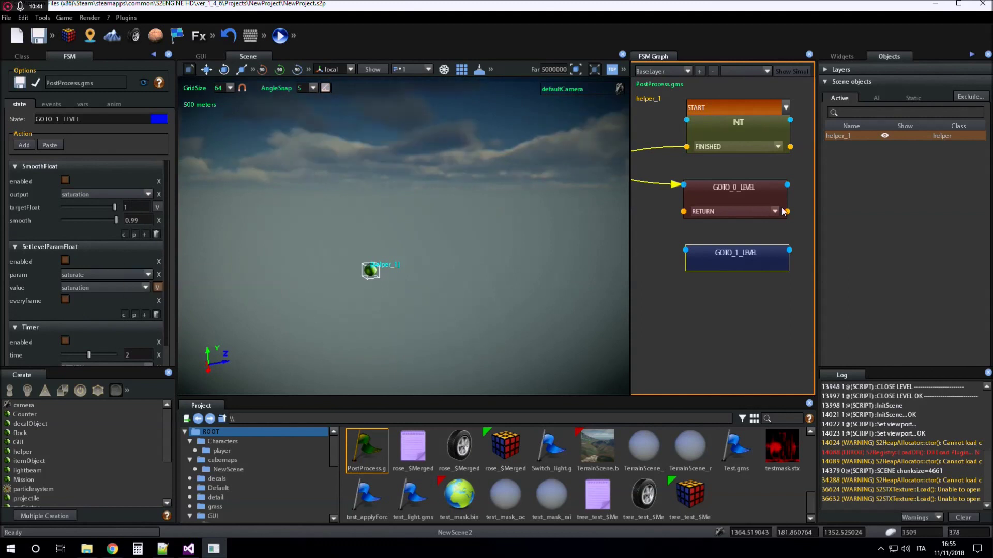
# - Compare GOTO_1_LEVEL's actions against GOTO_0_LEVEL's
pyautogui.click(759, 197)
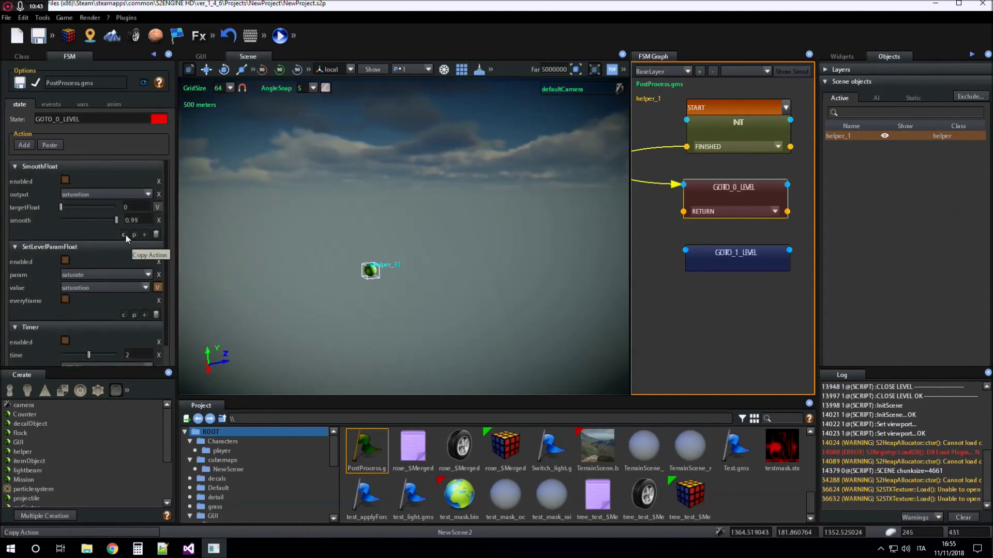
pyautogui.click(739, 253)
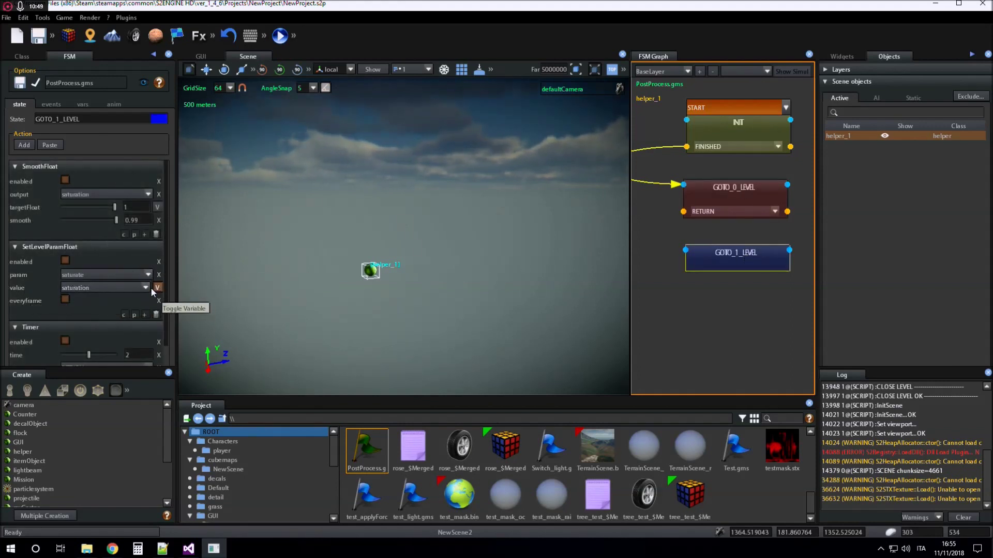
pyautogui.scroll(-1, 147, 279)
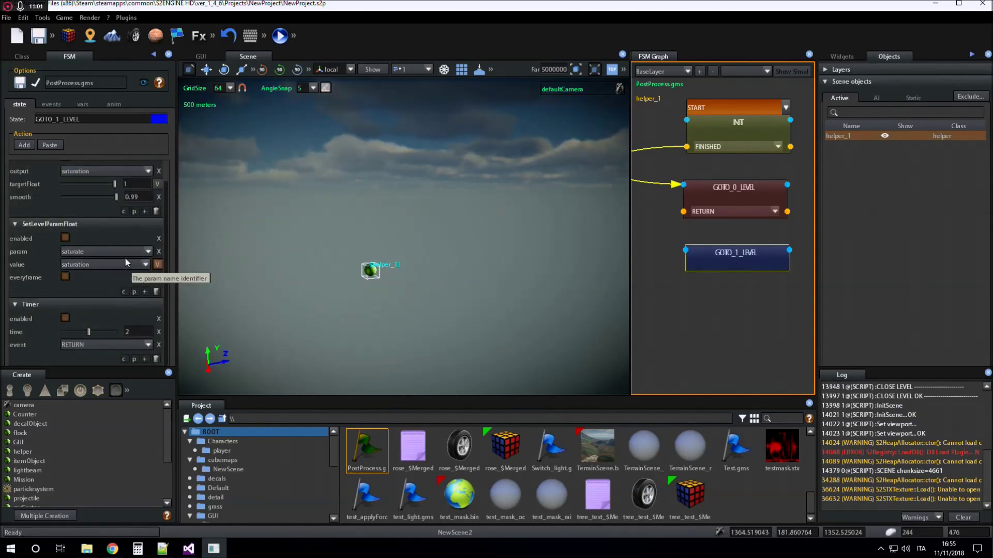
pyautogui.scroll(1, 125, 256)
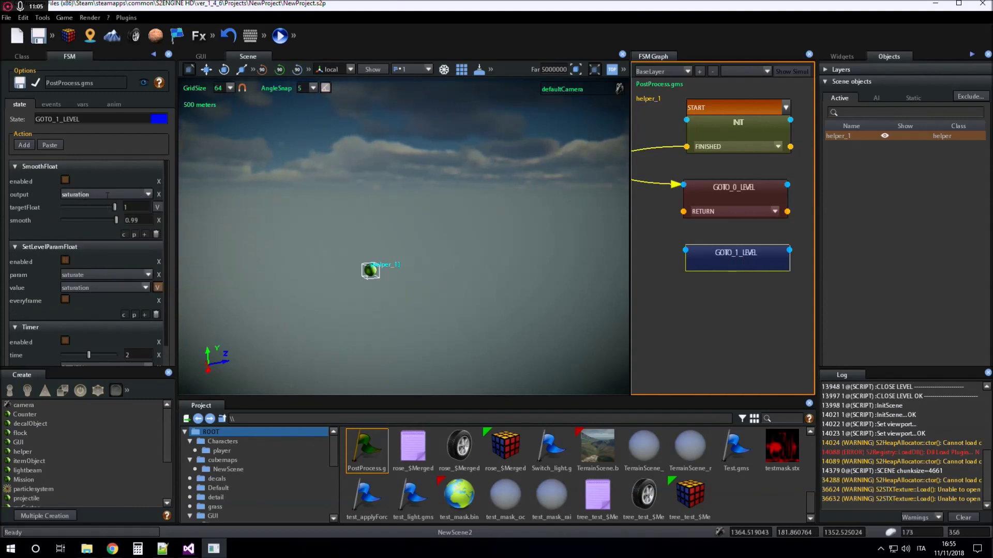
pyautogui.click(710, 191)
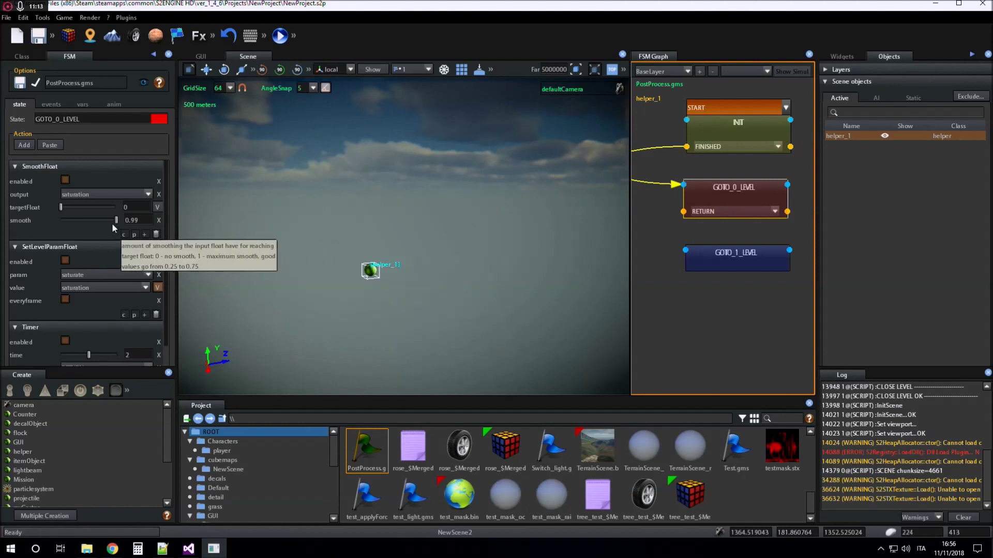
pyautogui.click(699, 253)
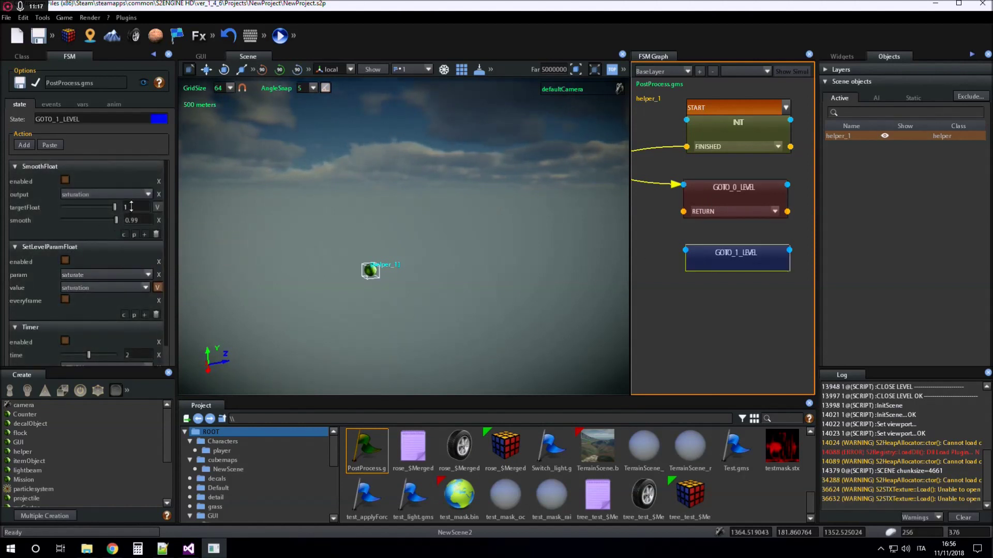
pyautogui.scroll(-1, 132, 207)
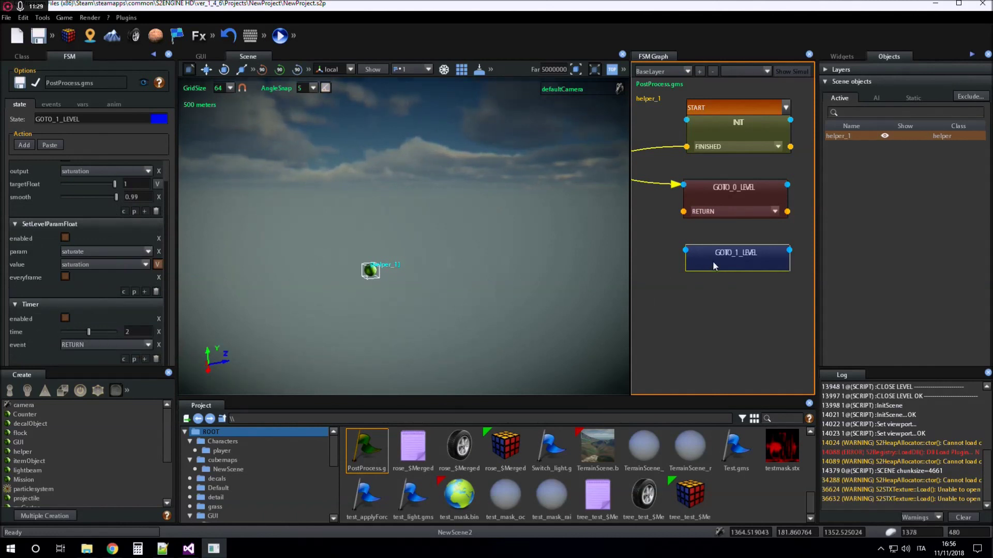
# - Link GOTO_0_LEVEL's RETURN into GOTO_1_LEVEL and give GOTO_1_LEVEL a linked RETURN output
pyautogui.moveTo(800, 235); pyautogui.dragTo(743, 258)
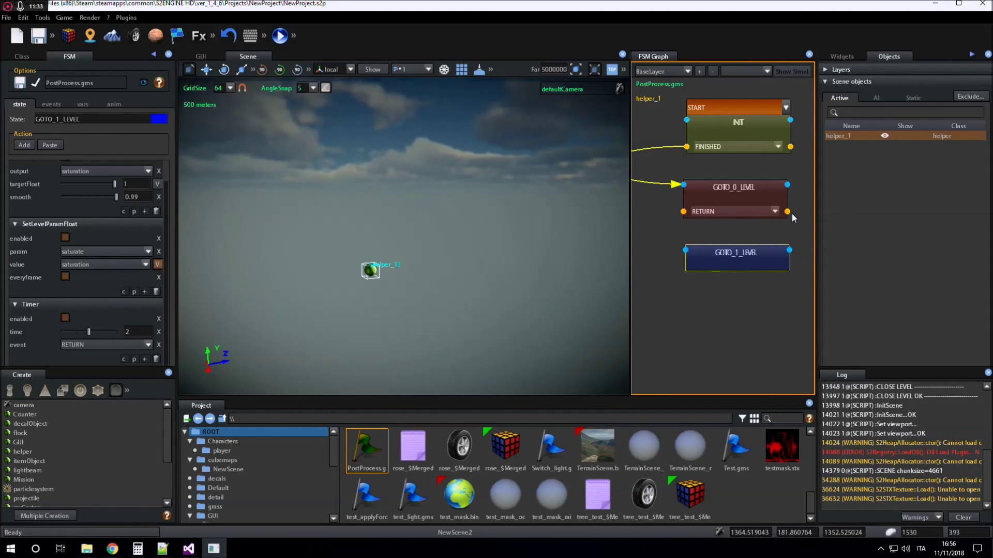
pyautogui.moveTo(766, 261)
pyautogui.mouseDown()
pyautogui.moveTo(737, 263)
pyautogui.moveTo(751, 259)
pyautogui.mouseUp()
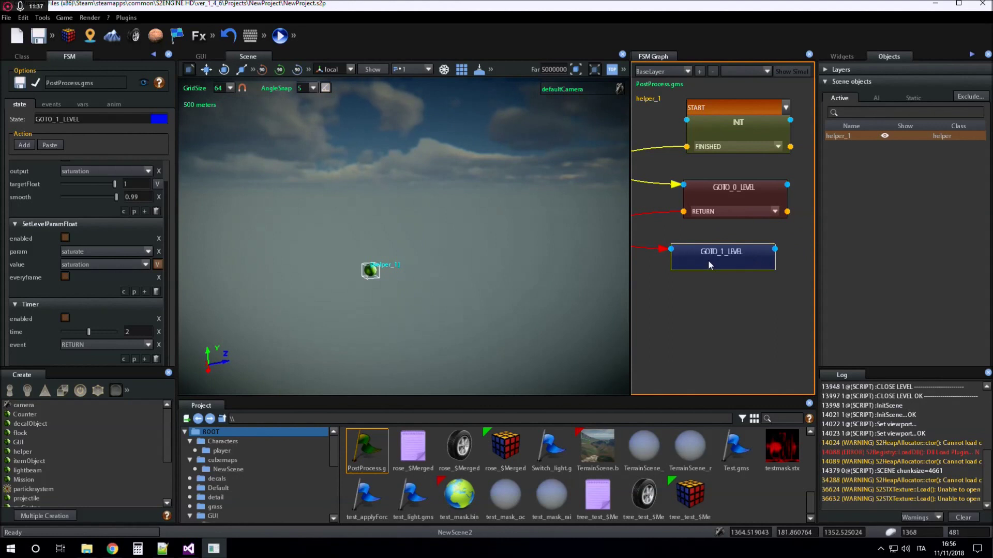
pyautogui.rightClick(709, 264)
pyautogui.click(760, 280)
pyautogui.click(761, 276)
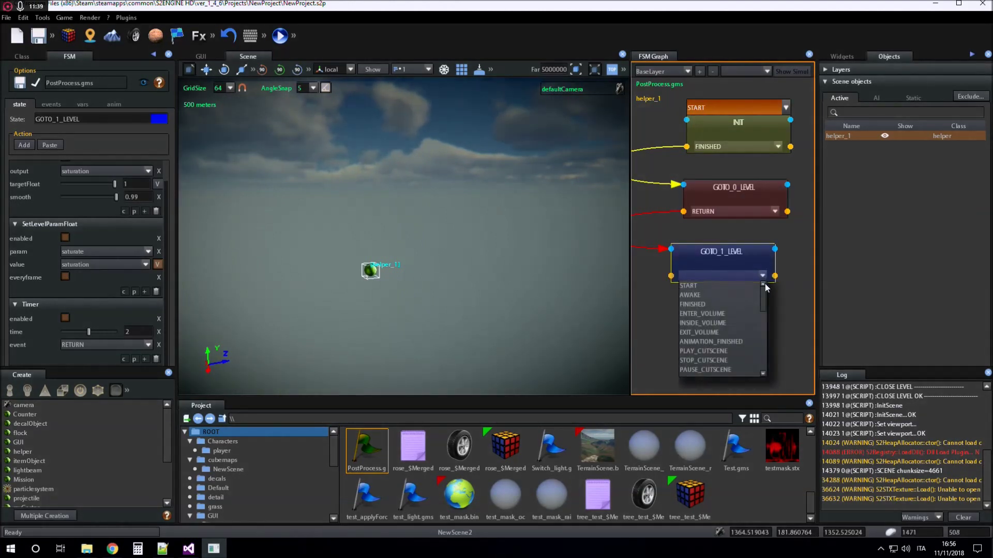
pyautogui.click(724, 368)
pyautogui.moveTo(704, 256); pyautogui.dragTo(686, 120)
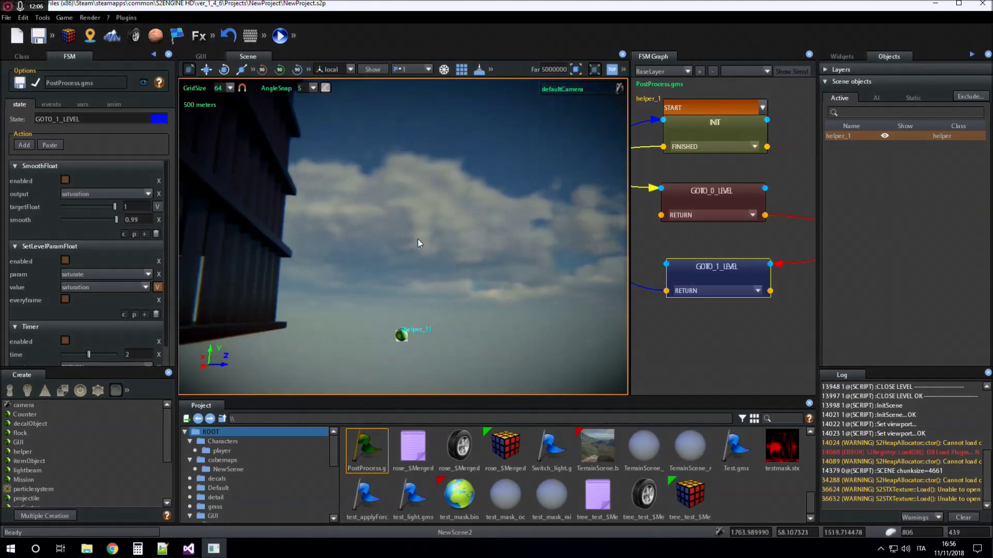
# - Apply the PostProcess FSM edits, turn on Show Simul, and open the vars tab
pyautogui.click(36, 83)
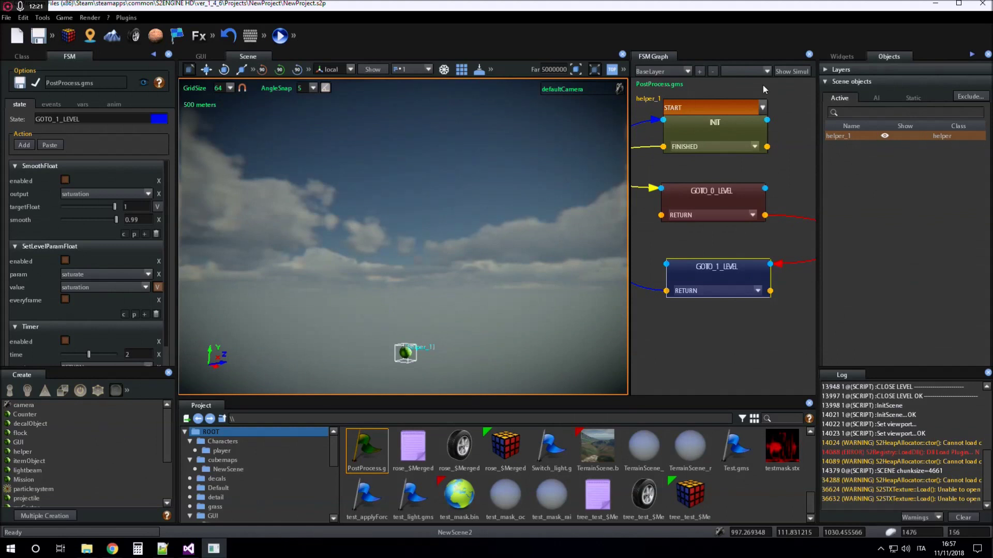
pyautogui.click(786, 72)
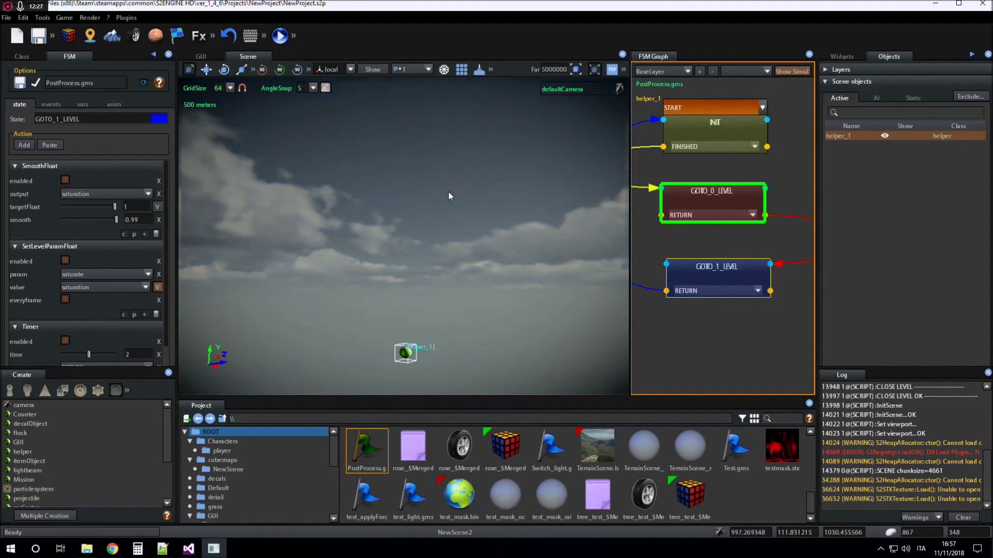
pyautogui.click(80, 103)
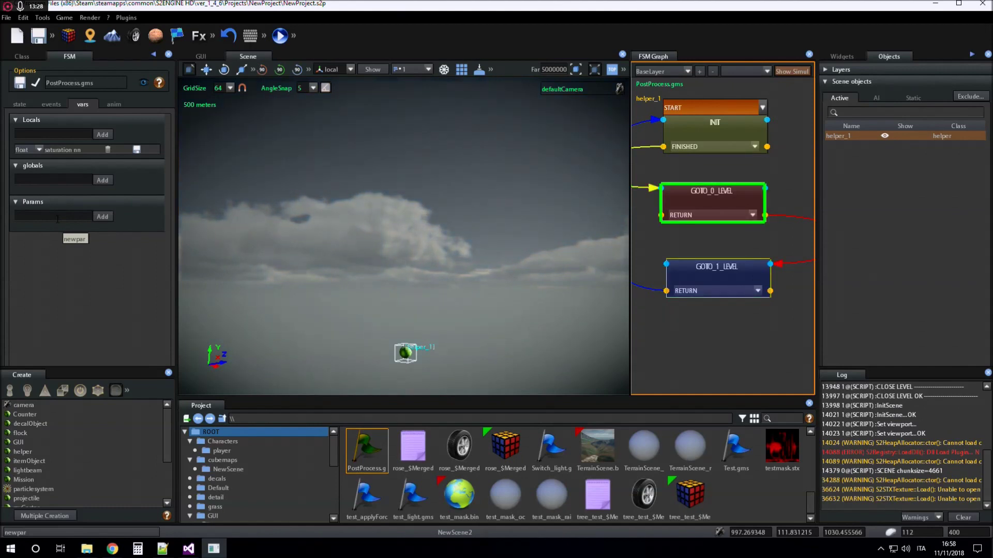
# - Create a float parameter MAX_SATURATION, then go back to the state's actions
pyautogui.write('MAX')
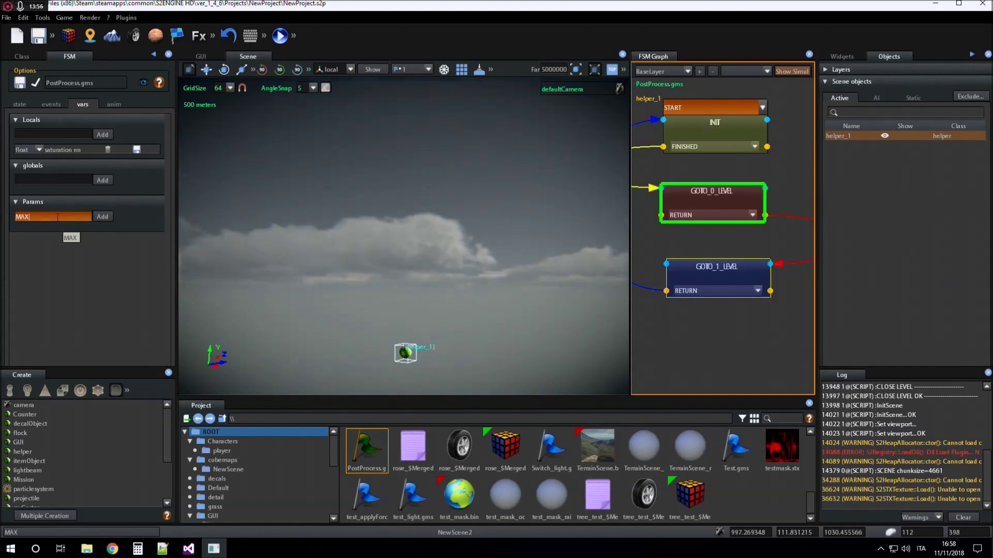
pyautogui.write('_SATURATION')
pyautogui.press('Return')
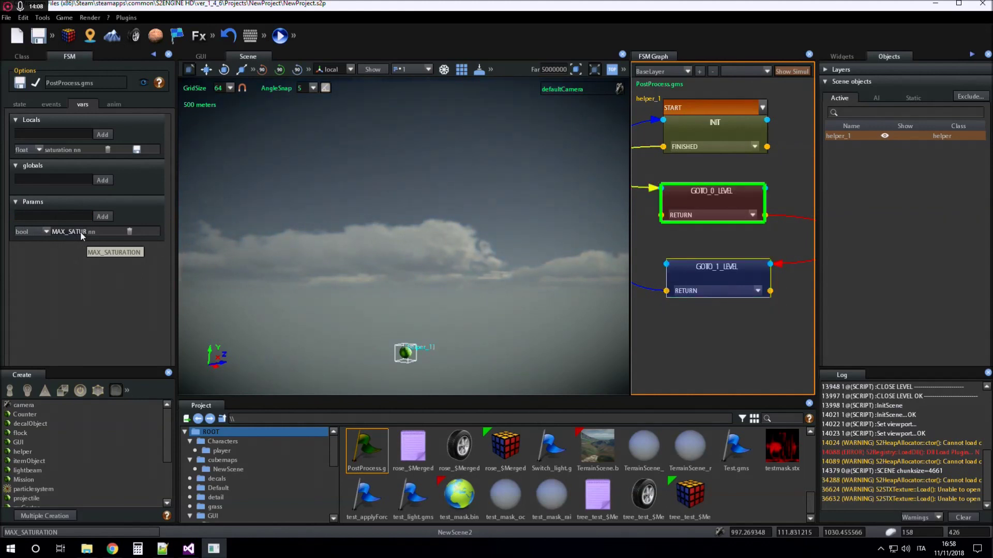
pyautogui.click(46, 231)
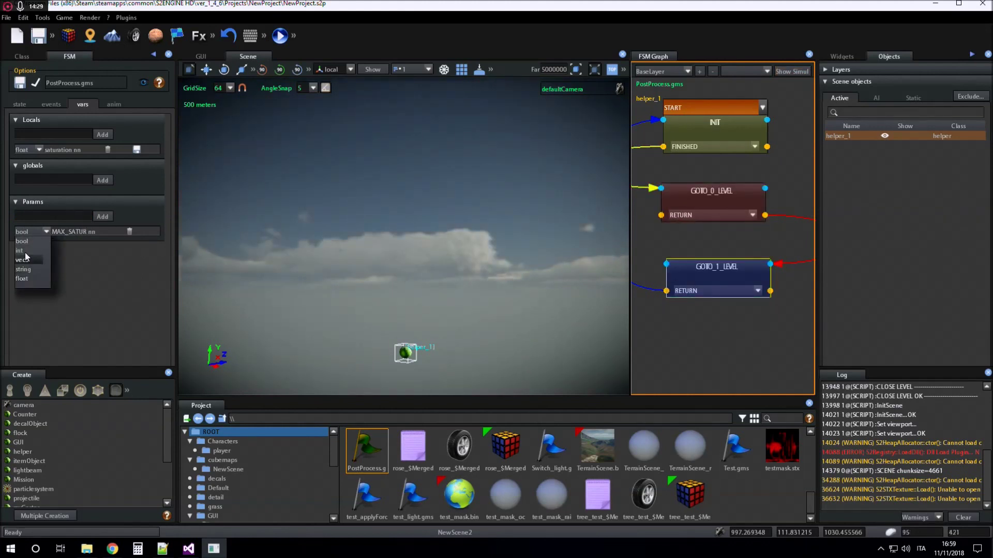
pyautogui.click(26, 278)
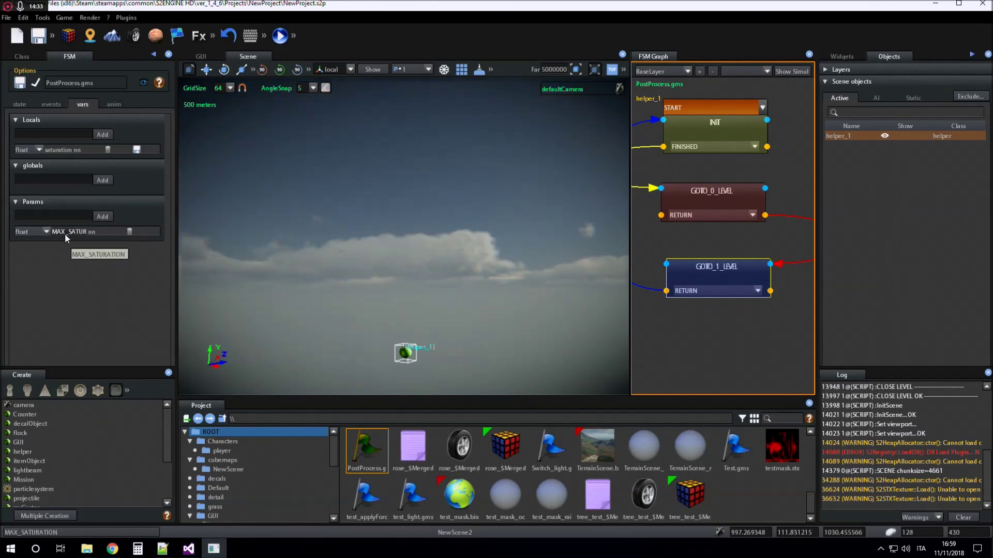
pyautogui.click(25, 103)
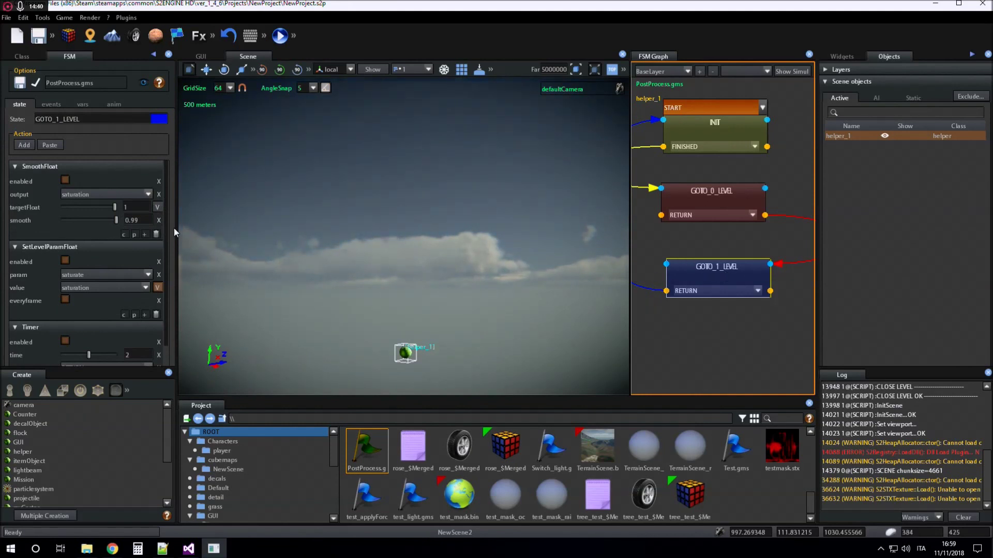
# - Bind GOTO_1_LEVEL's SmoothFloat targetFloat to the MAX_SATURATION variable
pyautogui.click(158, 208)
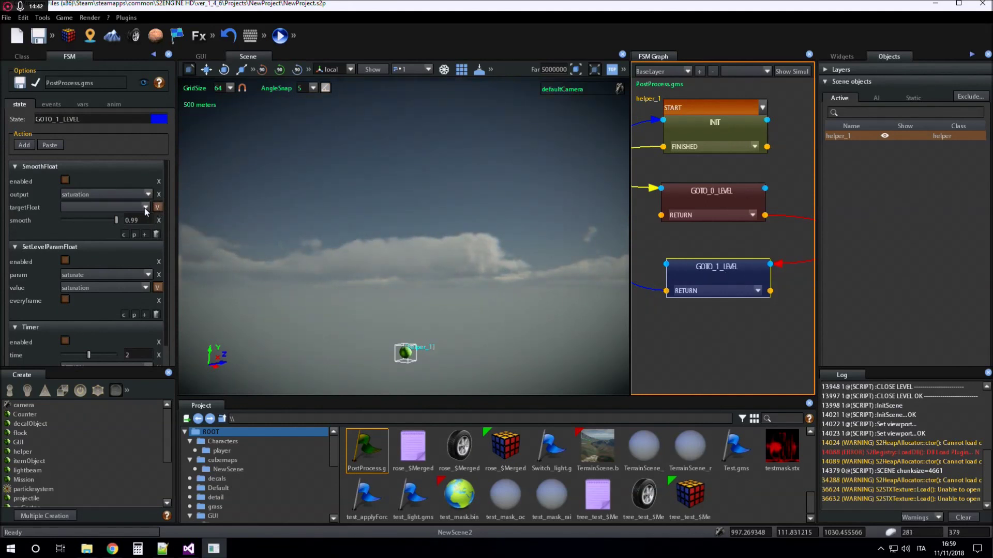
pyautogui.click(144, 208)
pyautogui.click(104, 235)
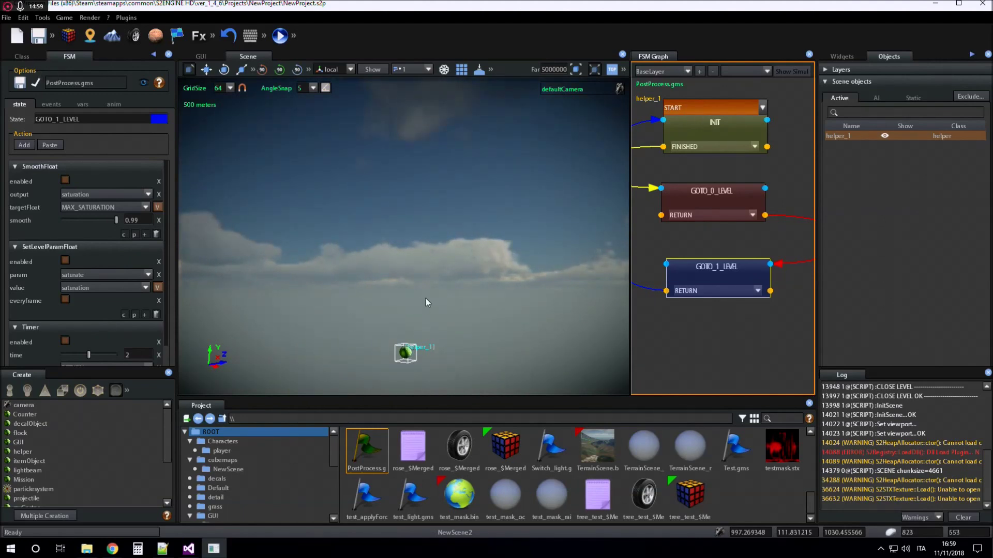
pyautogui.scroll(-3, 428, 300)
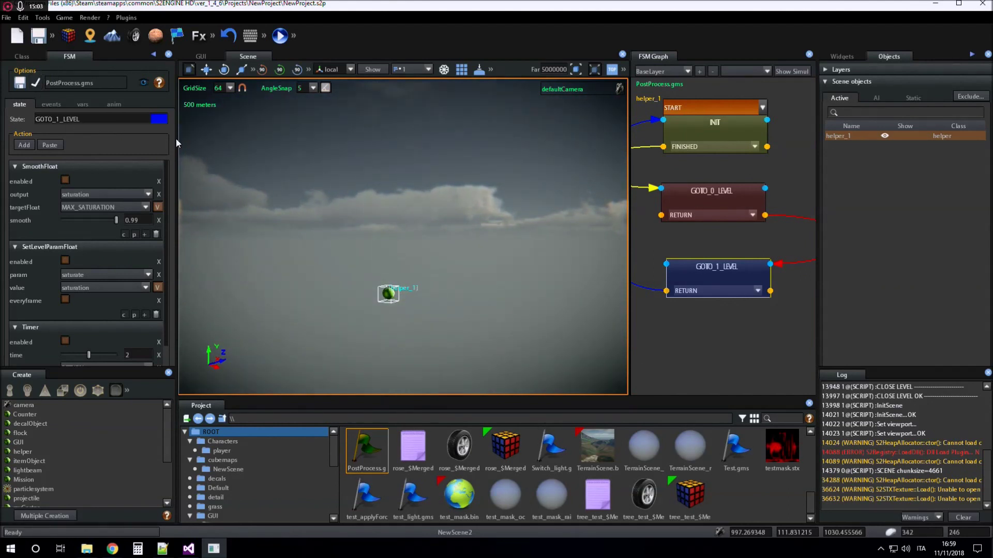
# - Set helper_1's MAX_SATURATION fsmParam to 5 and apply it with UPDATE
pyautogui.click(40, 57)
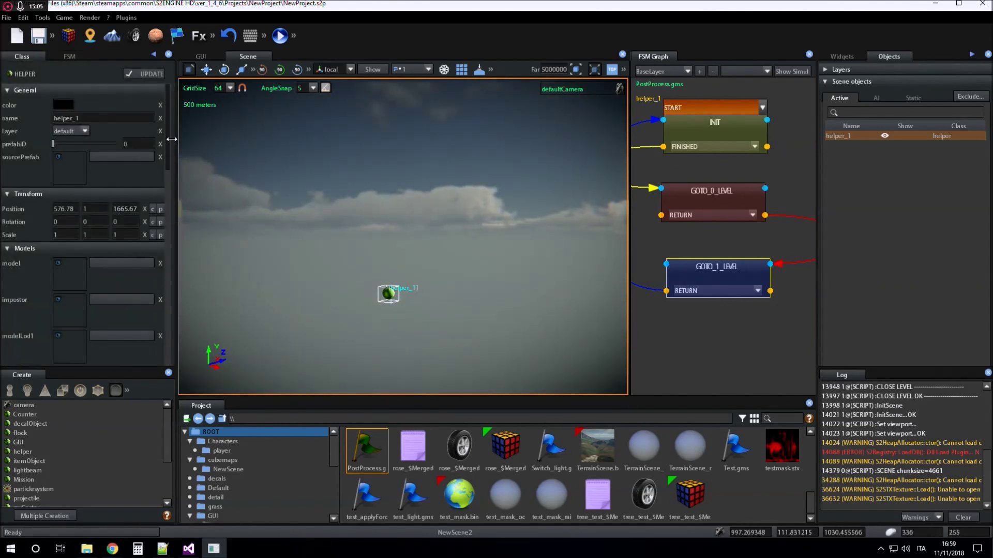
pyautogui.moveTo(168, 128); pyautogui.dragTo(167, 293)
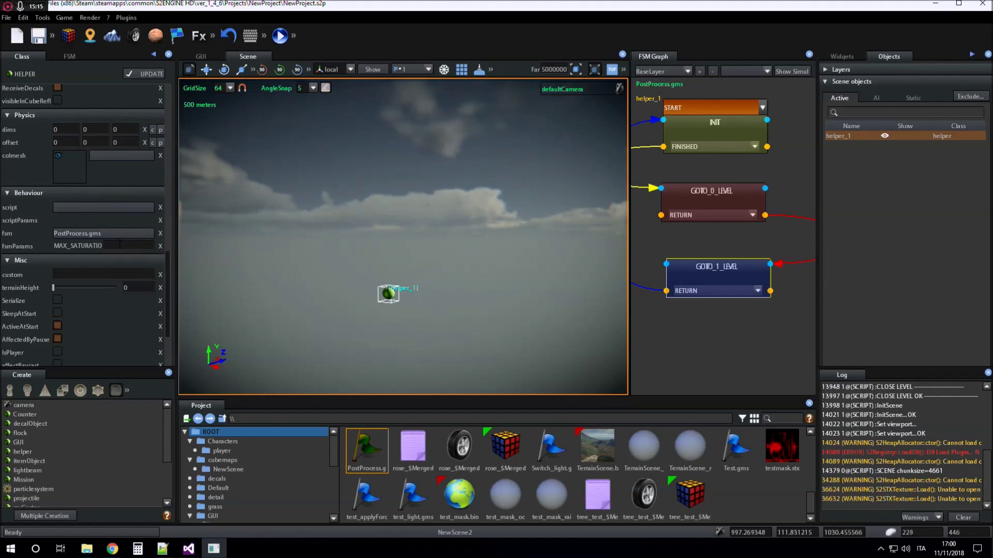
pyautogui.click(121, 246)
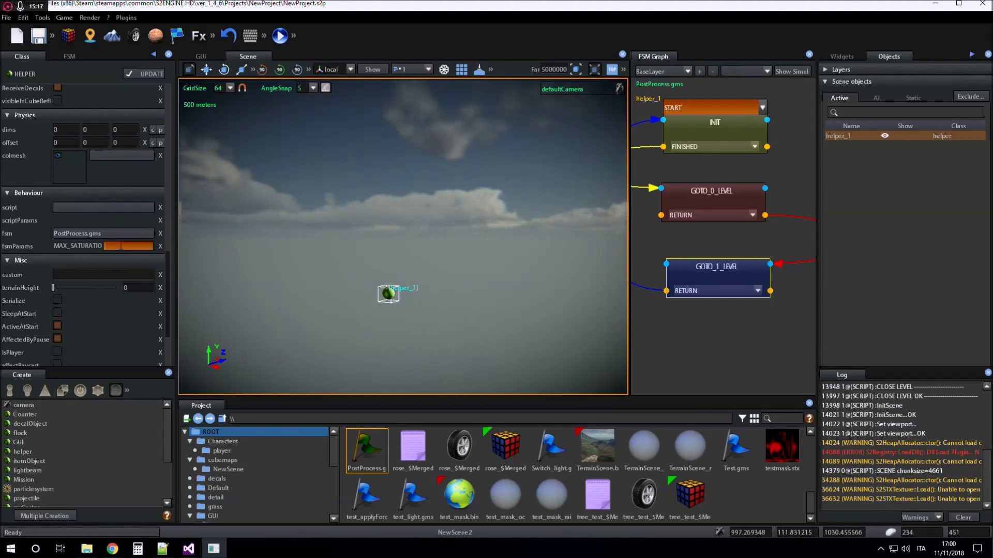
pyautogui.write('5')
pyautogui.press('Return')
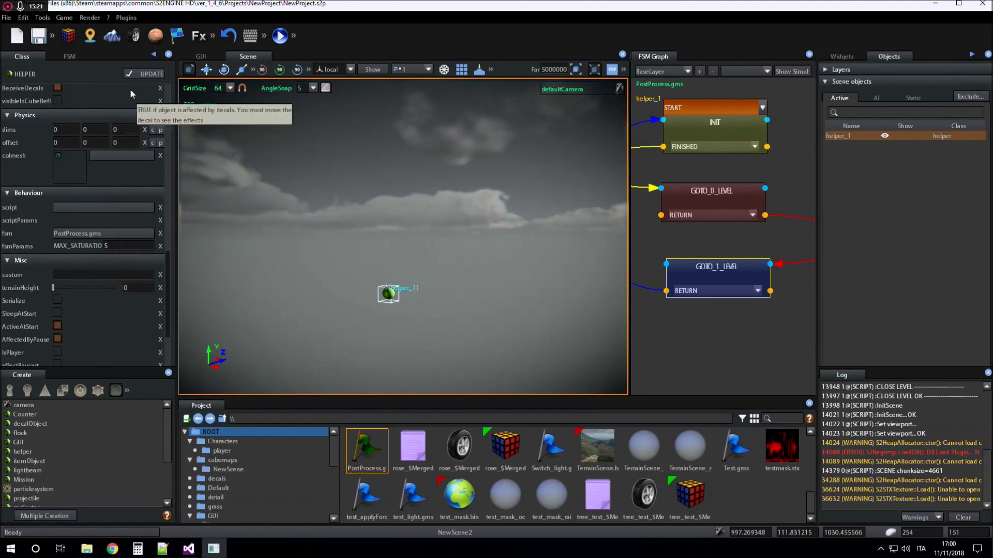
pyautogui.click(136, 73)
# - Turn the view toward the sky and rerun the FSM simulation with Show Simul
pyautogui.moveTo(424, 246); pyautogui.dragTo(398, 246, button='right')
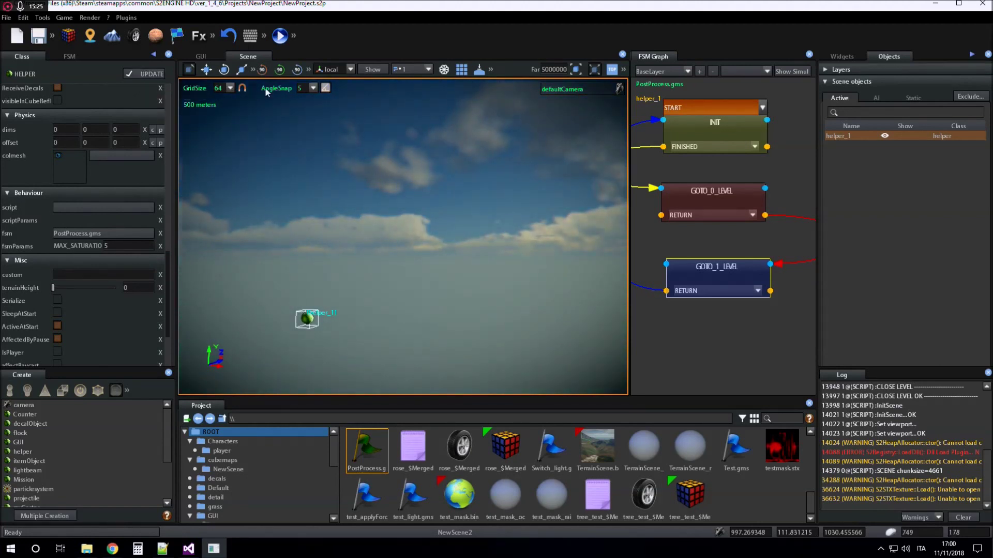
pyautogui.click(70, 57)
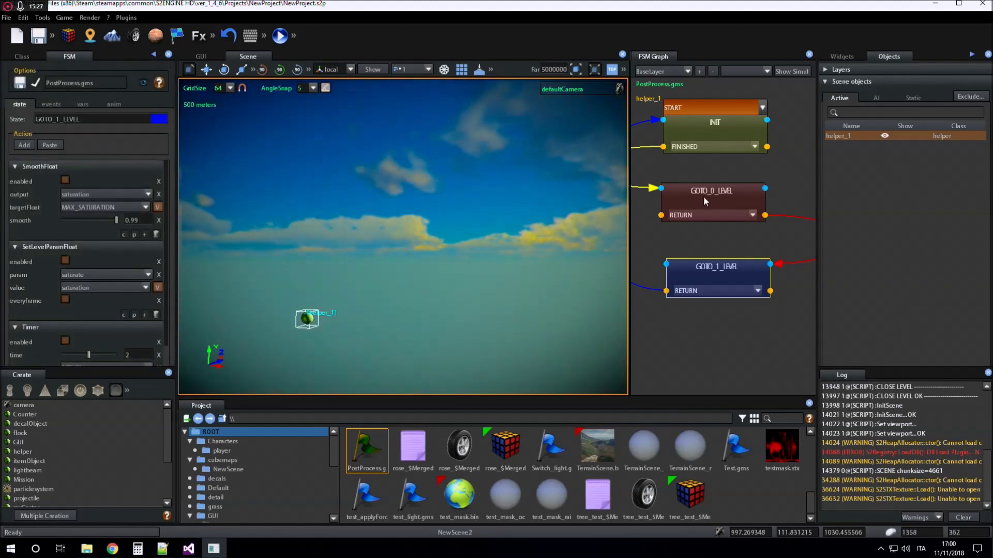
pyautogui.click(790, 71)
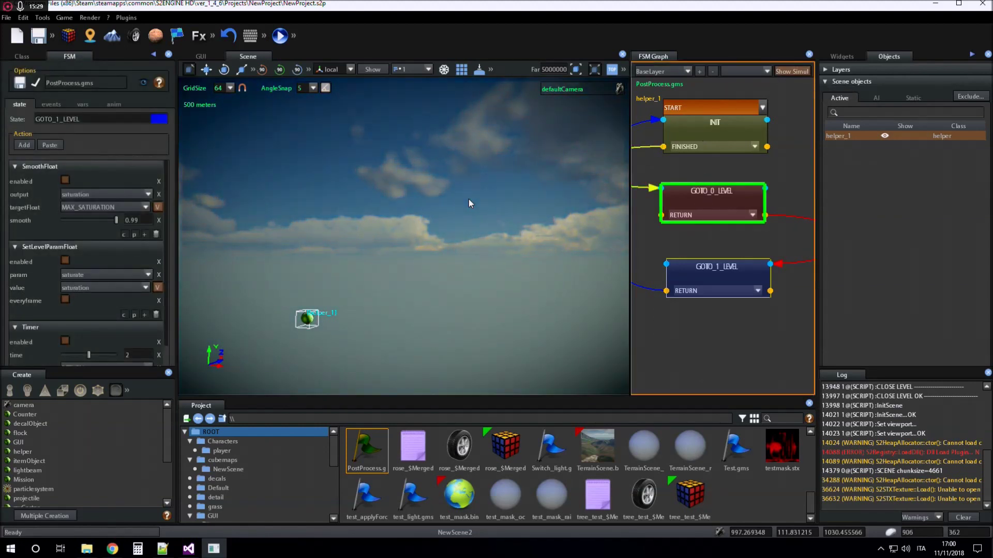